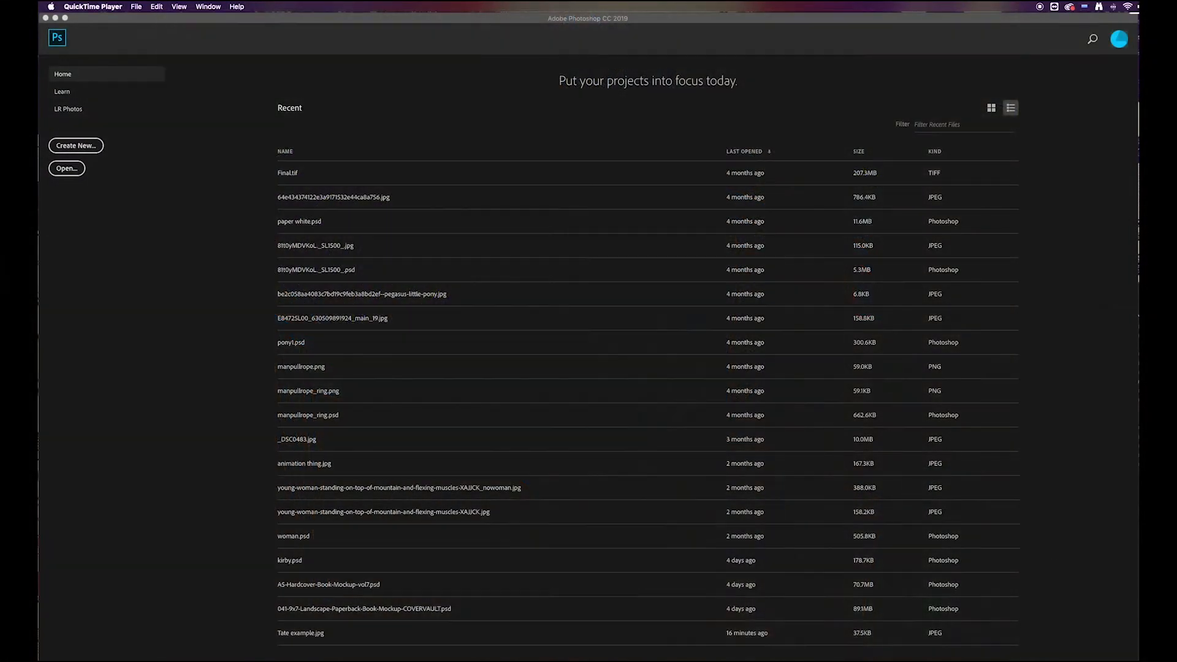
{"action": "key", "text": "super+Tab"}
{"action": "left_click_drag", "start_coordinate": [688, 410], "coordinate": [347, 266]}
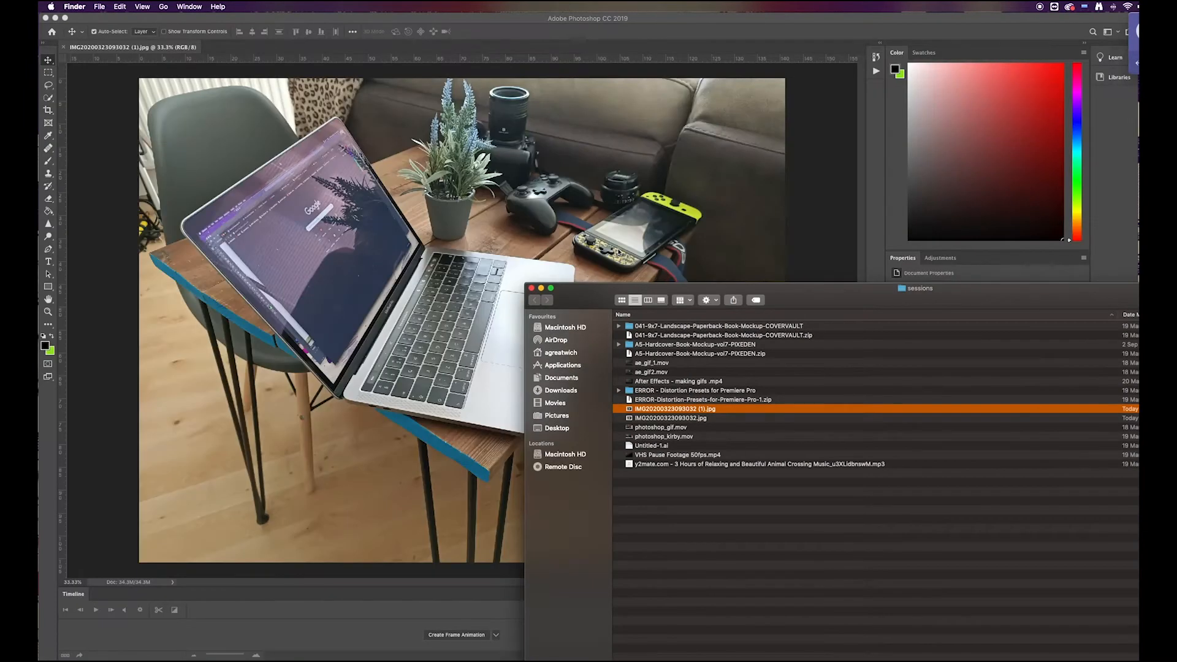
{"action": "left_click", "coordinate": [550, 19]}
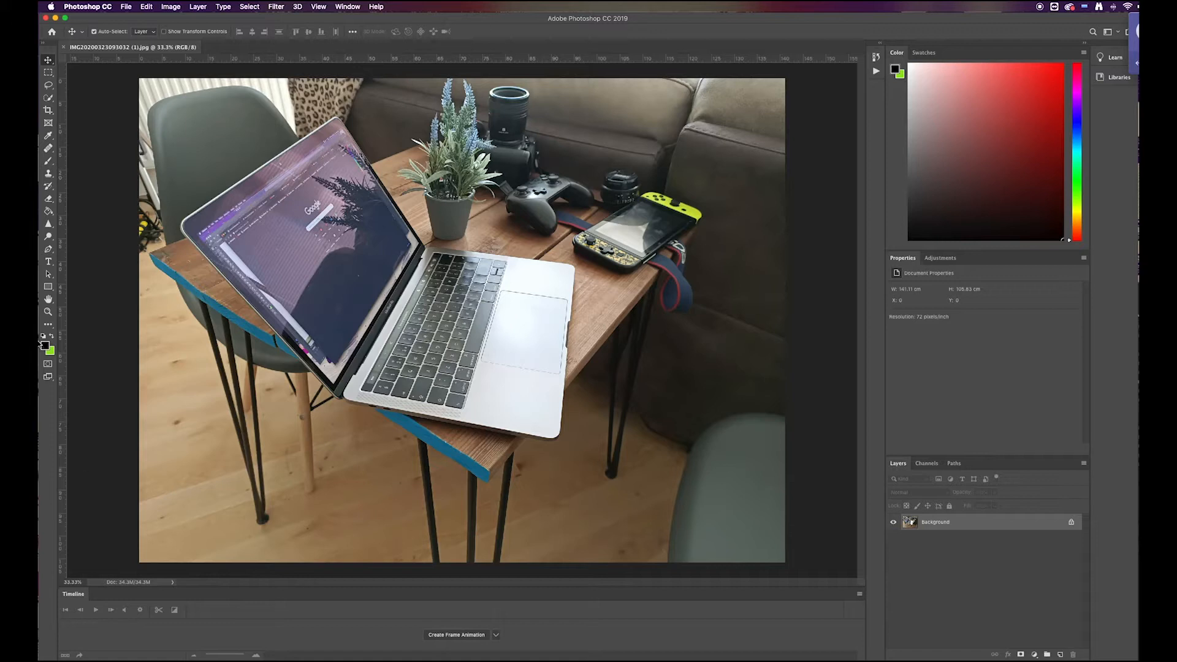
Step: Place two vertical and two horizontal guides at the outermost corners of the laptop's screen in the photo
{"action": "left_click_drag", "start_coordinate": [60, 264], "coordinate": [195, 283]}
{"action": "left_click_drag", "start_coordinate": [64, 310], "coordinate": [419, 344]}
{"action": "left_click_drag", "start_coordinate": [365, 62], "coordinate": [395, 384]}
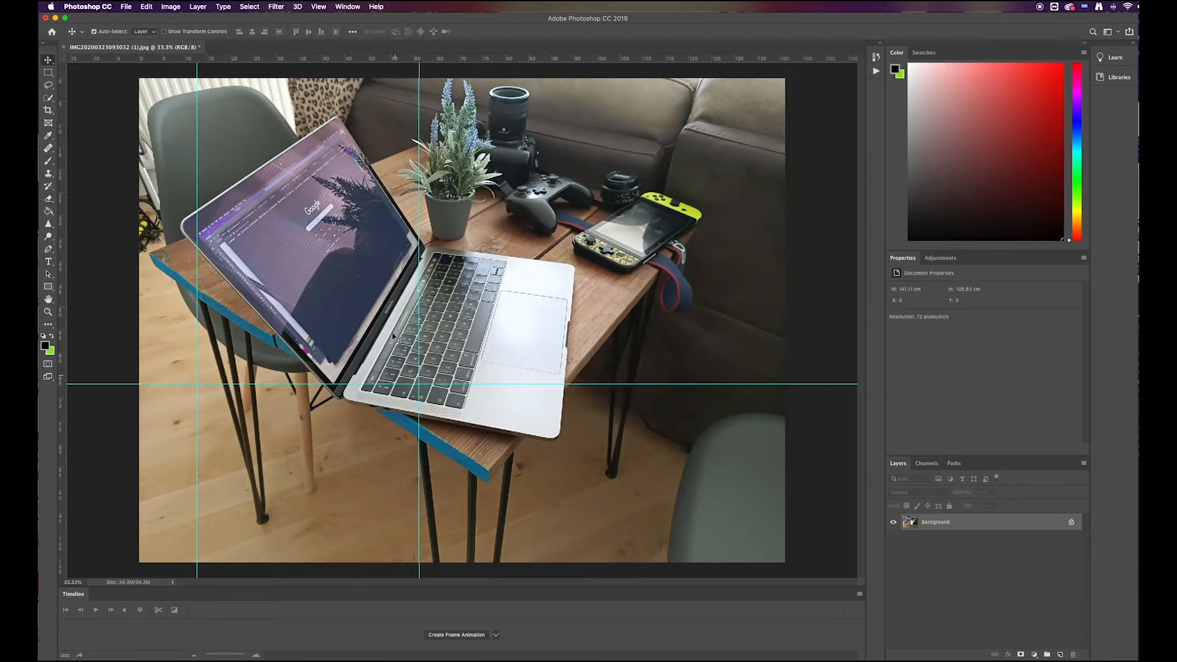
{"action": "left_click_drag", "start_coordinate": [343, 59], "coordinate": [355, 128]}
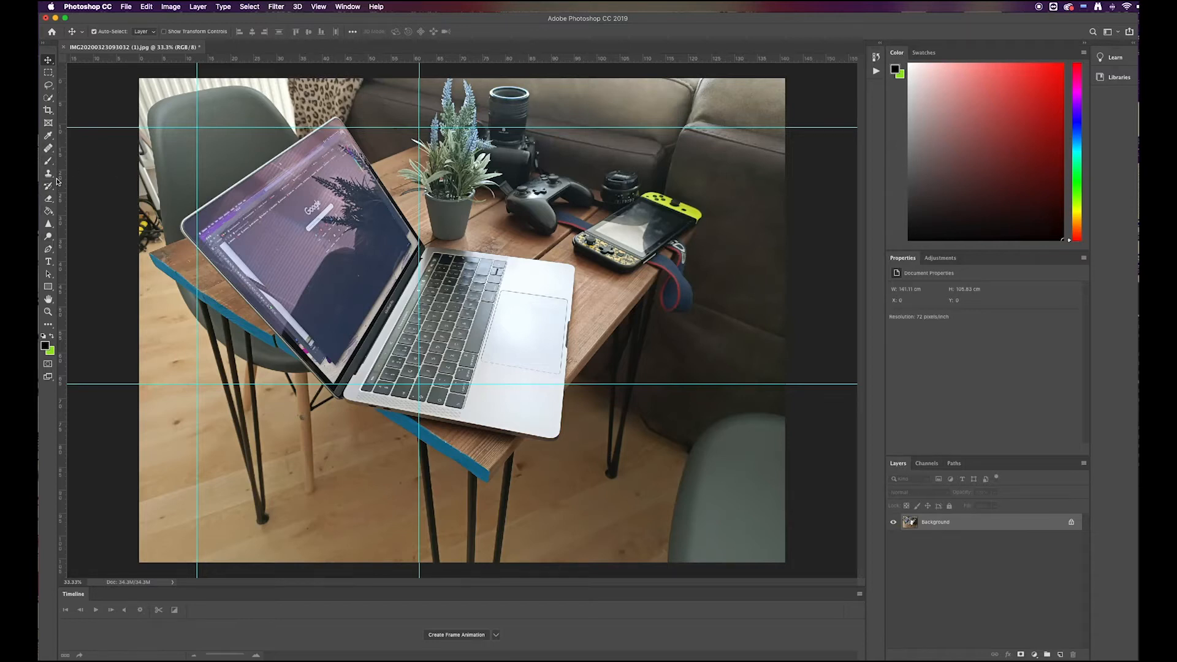
Step: Activate the Rectangle tool and set the foreground colour to a fully saturated bright green
{"action": "left_click", "coordinate": [49, 288]}
{"action": "left_click", "coordinate": [45, 347]}
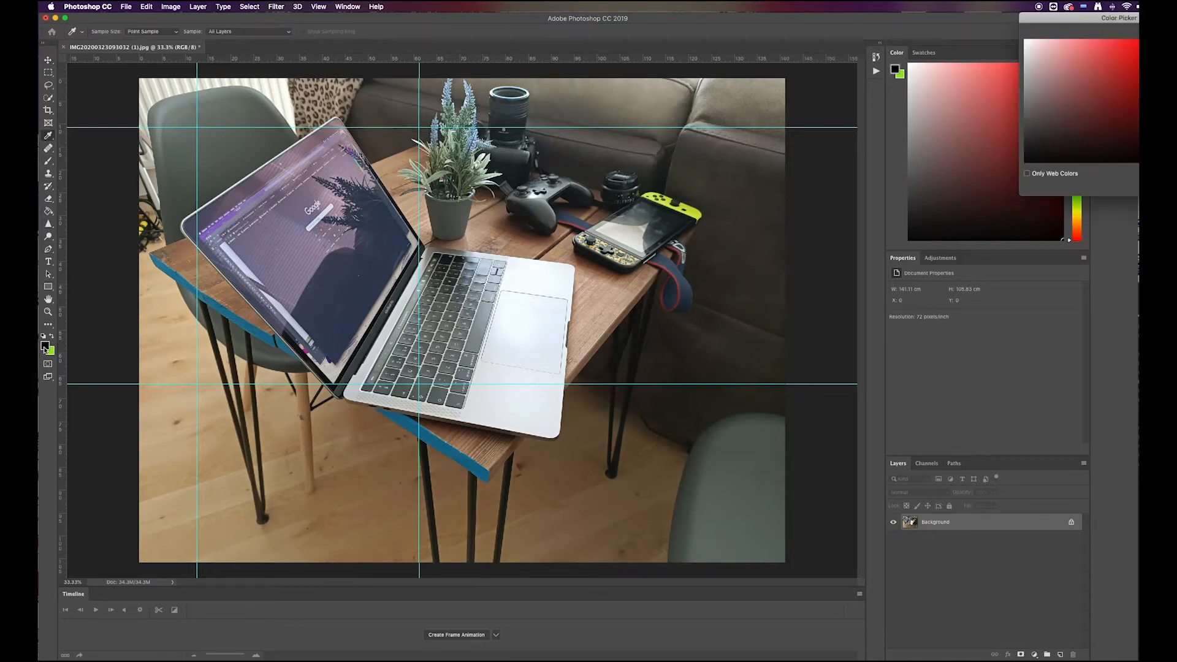
{"action": "left_click_drag", "start_coordinate": [1098, 18], "coordinate": [841, 45]}
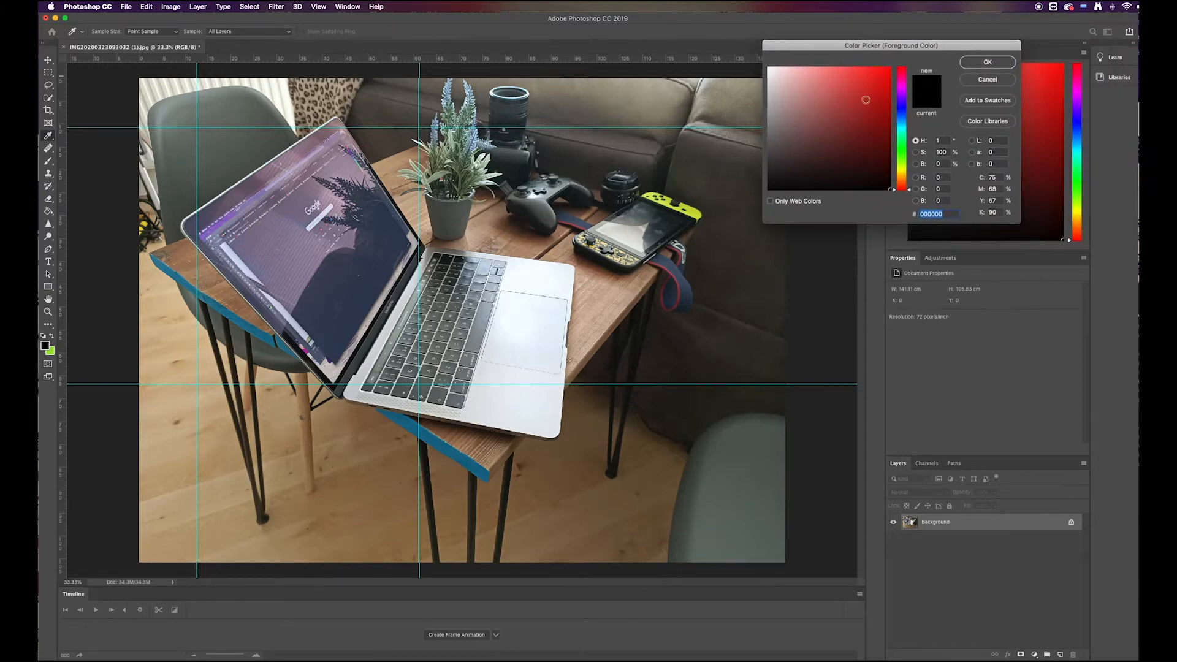
{"action": "left_click_drag", "start_coordinate": [902, 135], "coordinate": [903, 154]}
{"action": "left_click", "coordinate": [891, 67]}
{"action": "left_click", "coordinate": [974, 62]}
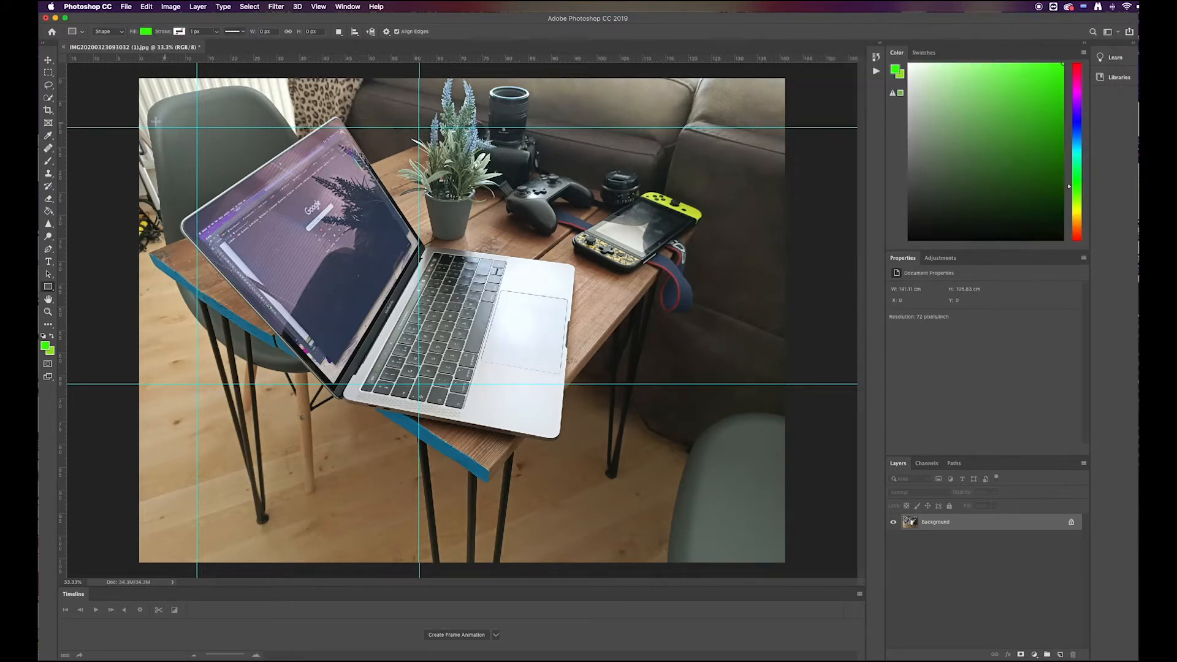
Step: Draw a green rectangle of about 1376 × 1592 px filling the area between the four guides, and hide the guides
{"action": "left_click_drag", "start_coordinate": [197, 127], "coordinate": [418, 384]}
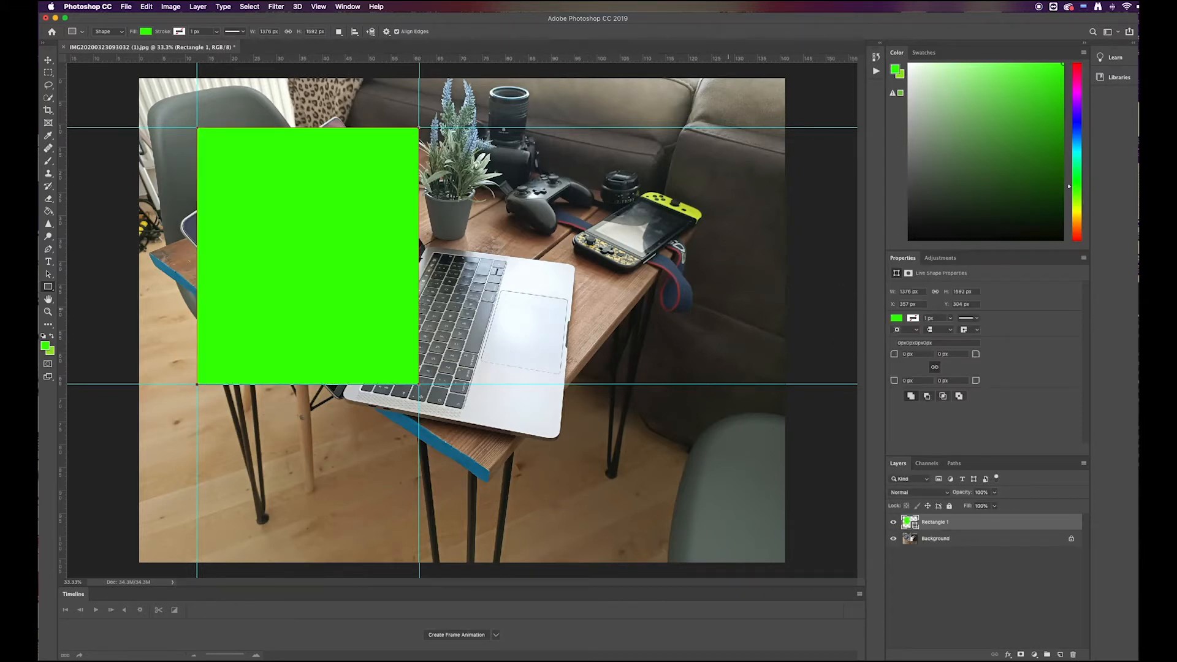
{"action": "key", "text": "super+semicolon"}
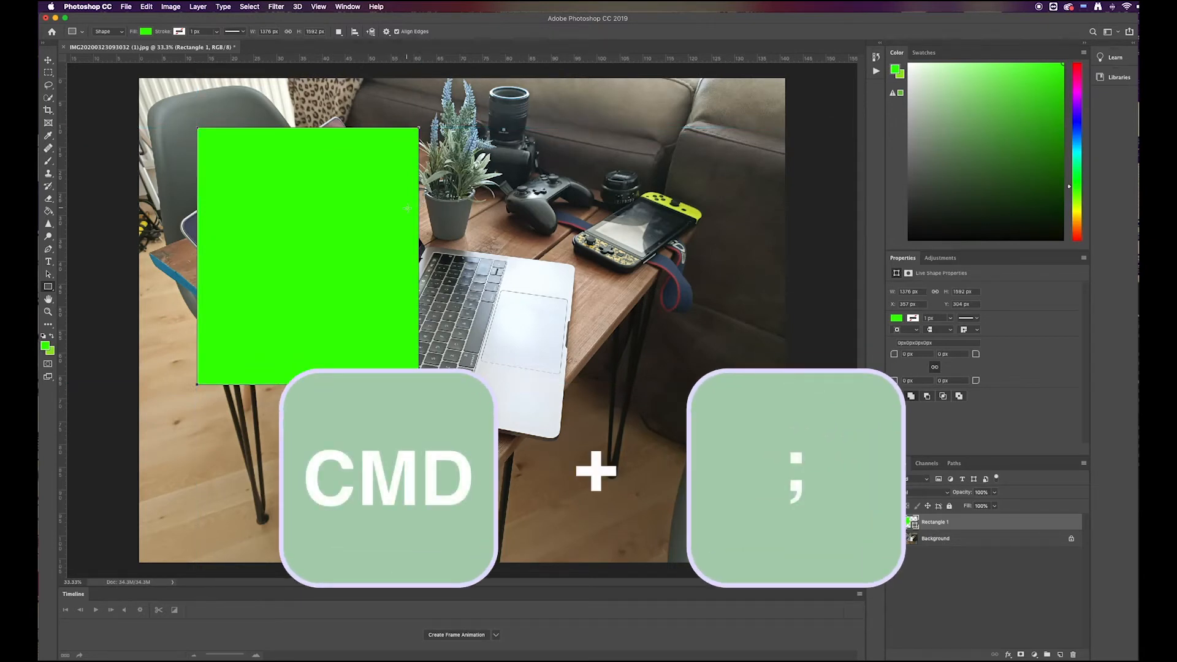
Step: Convert the green rectangle layer to a smart object
{"action": "key", "text": "p"}
{"action": "right_click", "coordinate": [950, 521]}
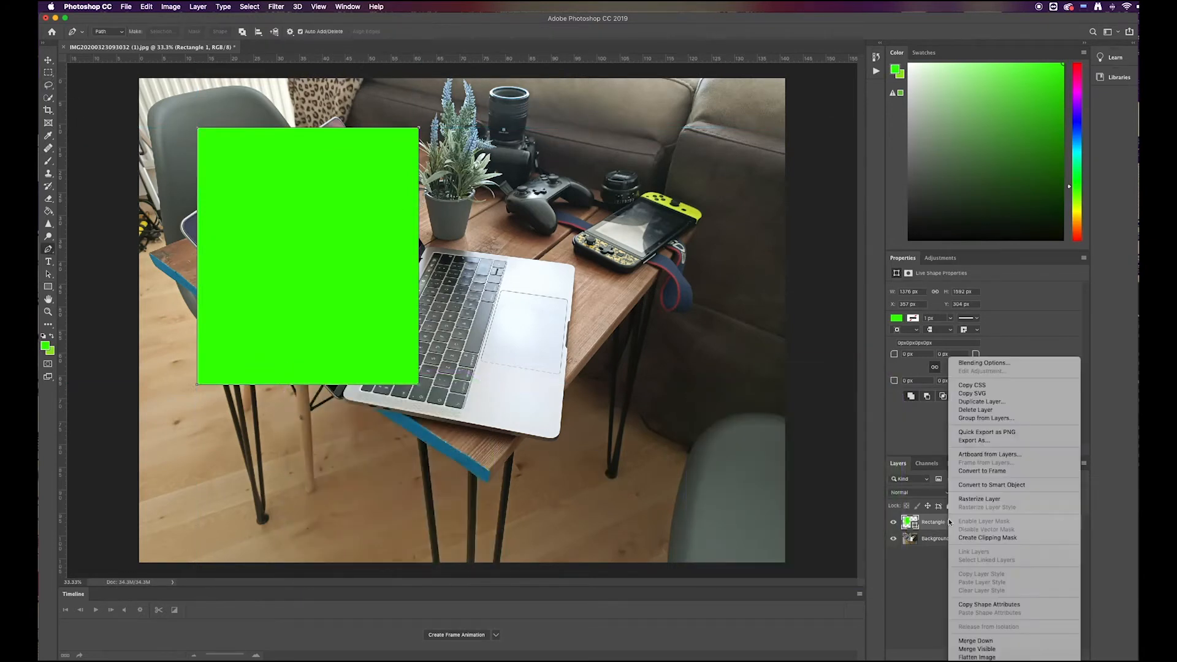
{"action": "left_click", "coordinate": [994, 488]}
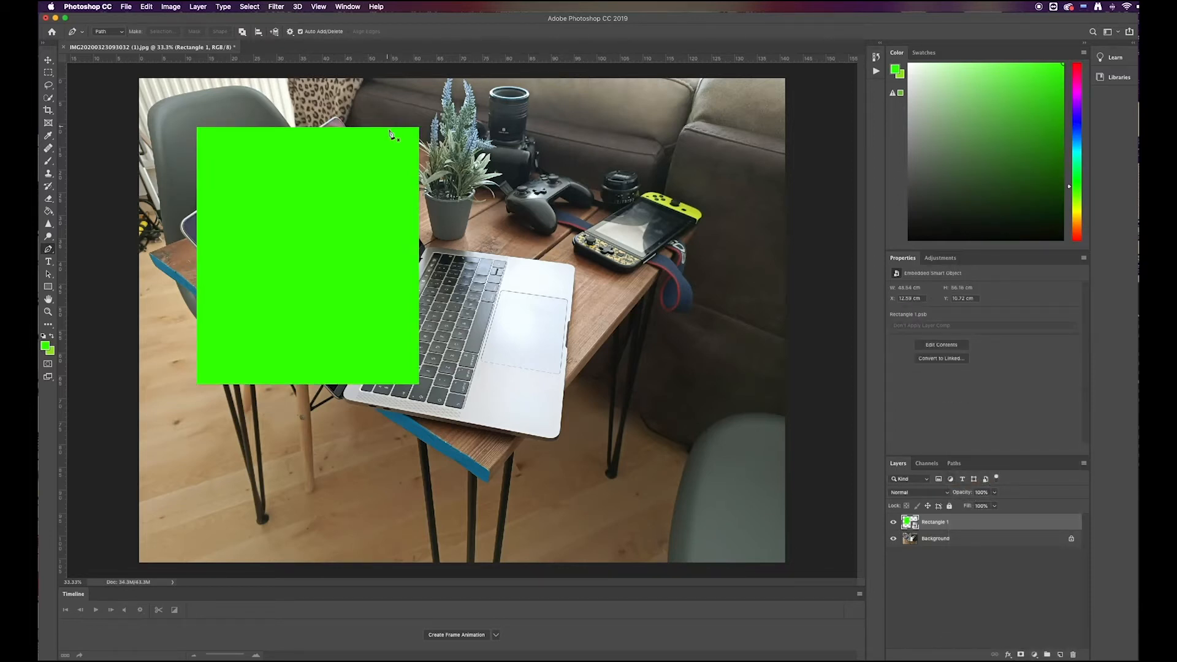
Step: Distort the green smart object with Free Transform so its four corners sit on the corners of the laptop's display
{"action": "key", "text": "super+t"}
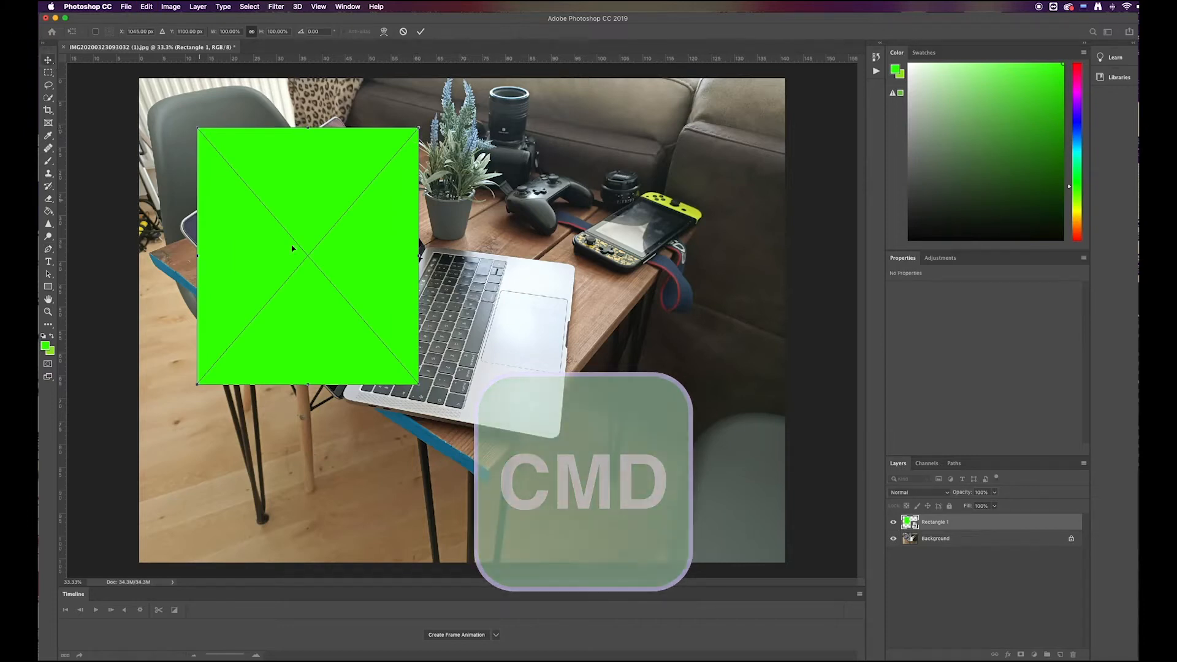
{"action": "left_click_drag", "start_coordinate": [419, 128], "coordinate": [344, 128]}
{"action": "left_click_drag", "start_coordinate": [412, 368], "coordinate": [421, 244]}
{"action": "left_click_drag", "start_coordinate": [198, 386], "coordinate": [336, 390]}
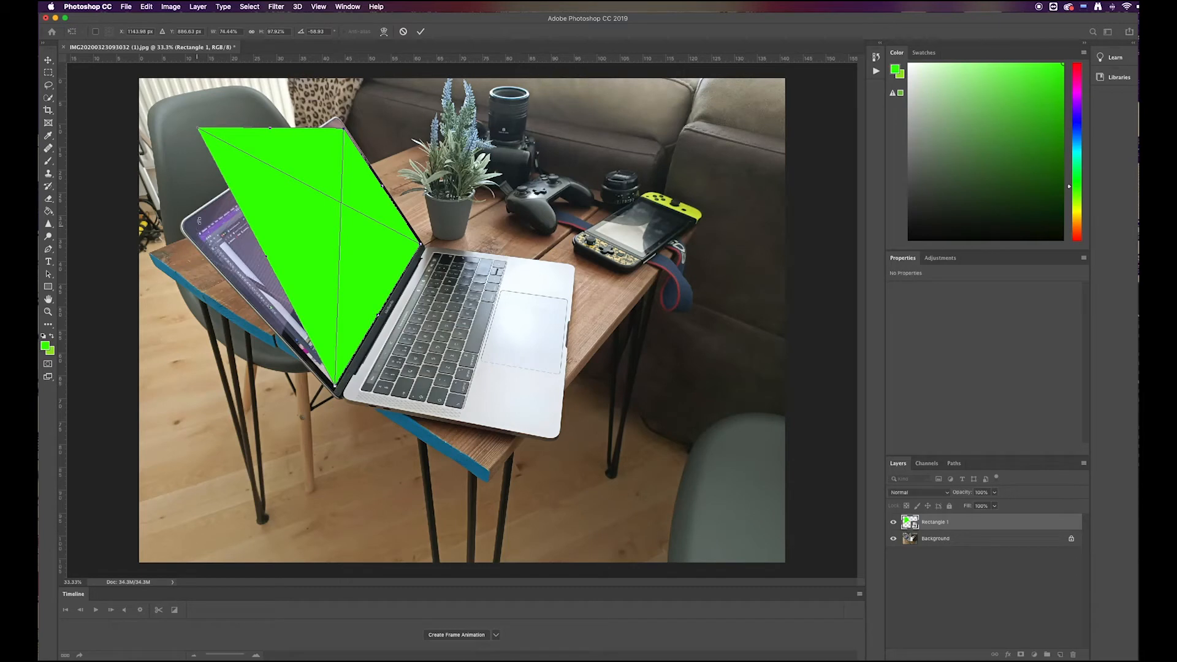
{"action": "left_click_drag", "start_coordinate": [197, 129], "coordinate": [197, 233]}
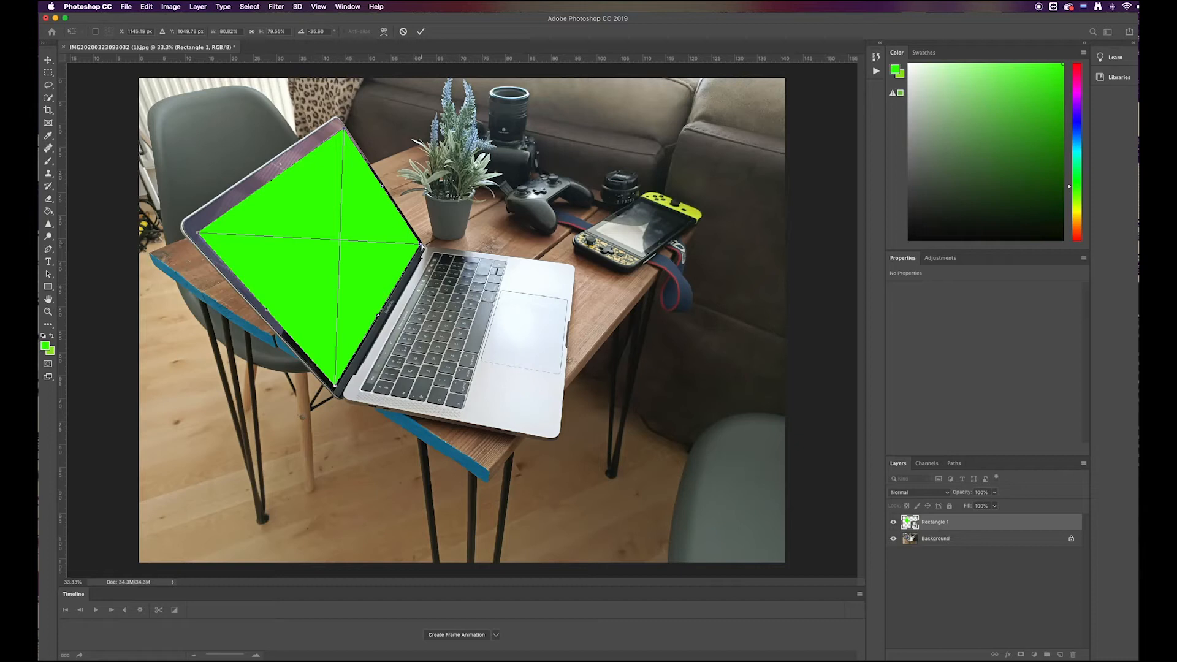
Step: Fine-tune the green shape's corners against the edges of the laptop's display and apply the transform
{"action": "left_click_drag", "start_coordinate": [341, 129], "coordinate": [341, 128]}
{"action": "left_click_drag", "start_coordinate": [421, 245], "coordinate": [423, 246]}
{"action": "left_click_drag", "start_coordinate": [340, 384], "coordinate": [334, 384]}
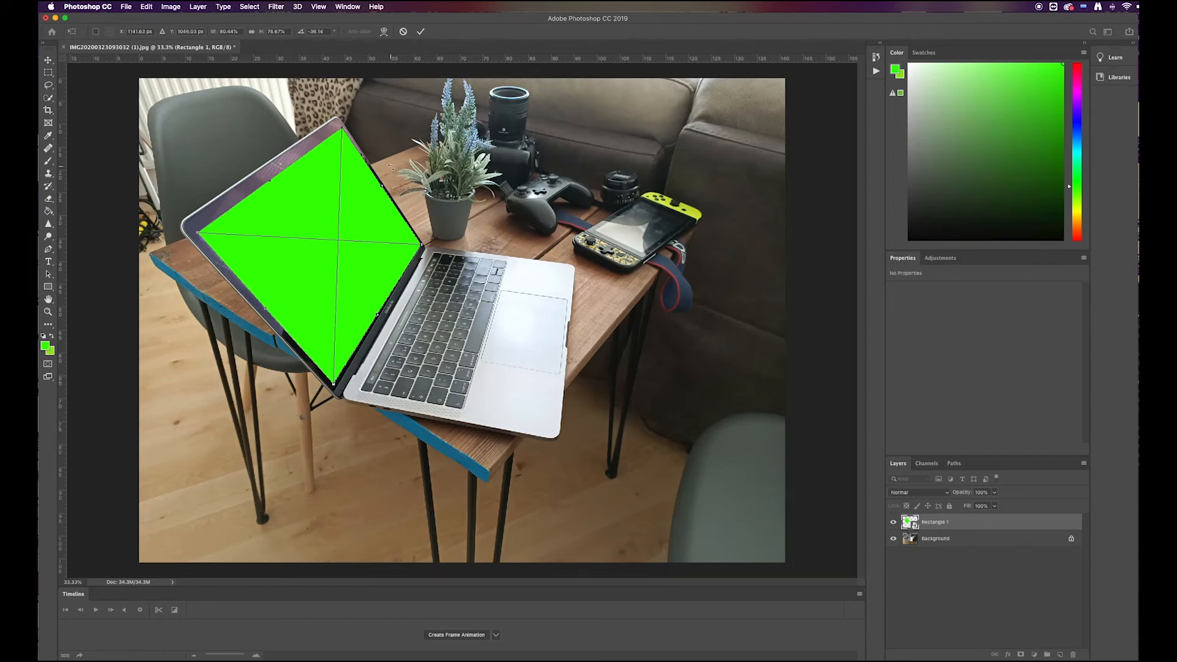
{"action": "key", "text": "super+plus"}
{"action": "key", "text": "super+plus"}
{"action": "key", "text": "super+plus"}
{"action": "left_click_drag", "start_coordinate": [323, 168], "coordinate": [387, 267]}
{"action": "left_click_drag", "start_coordinate": [418, 204], "coordinate": [413, 200]}
{"action": "left_click_drag", "start_coordinate": [327, 182], "coordinate": [681, 267]}
{"action": "key", "text": "super+r"}
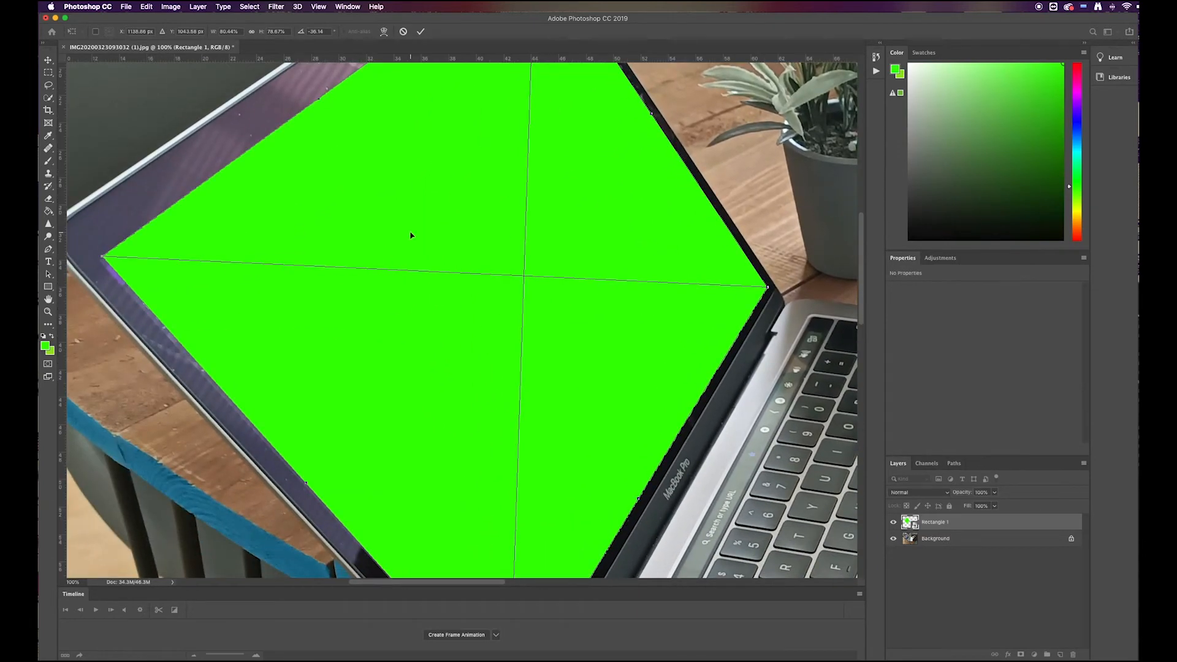
{"action": "left_click_drag", "start_coordinate": [102, 258], "coordinate": [102, 262]}
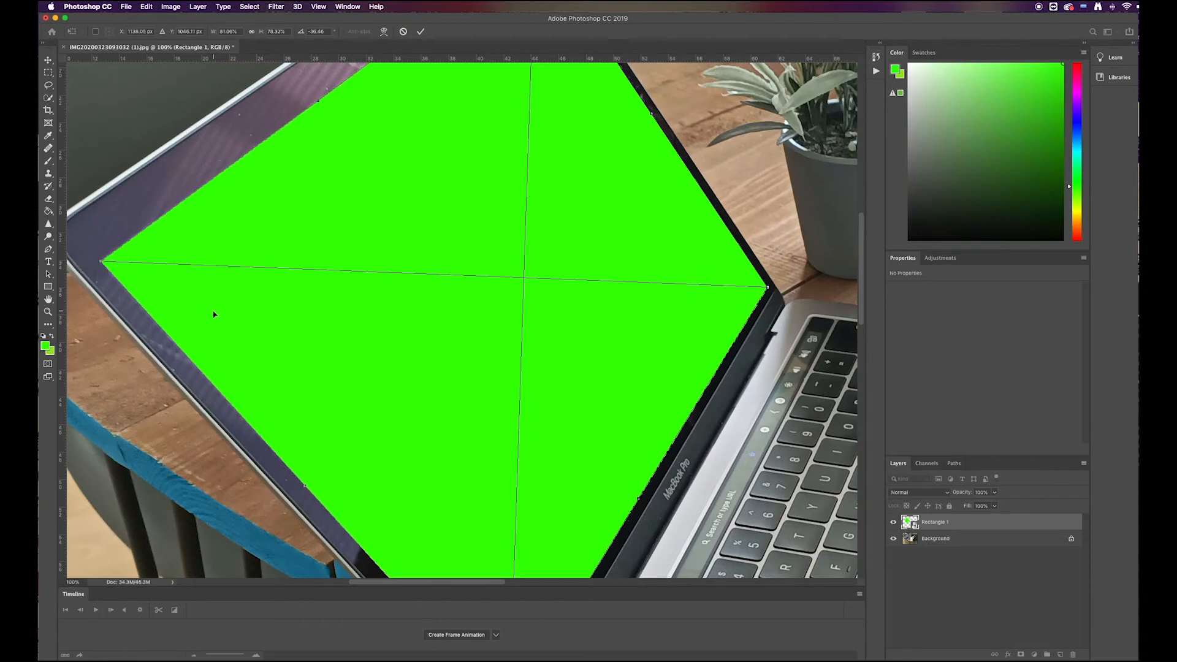
{"action": "left_click_drag", "start_coordinate": [265, 372], "coordinate": [159, 213]}
{"action": "scroll", "coordinate": [283, 358], "scroll_direction": "down", "scroll_amount": 3}
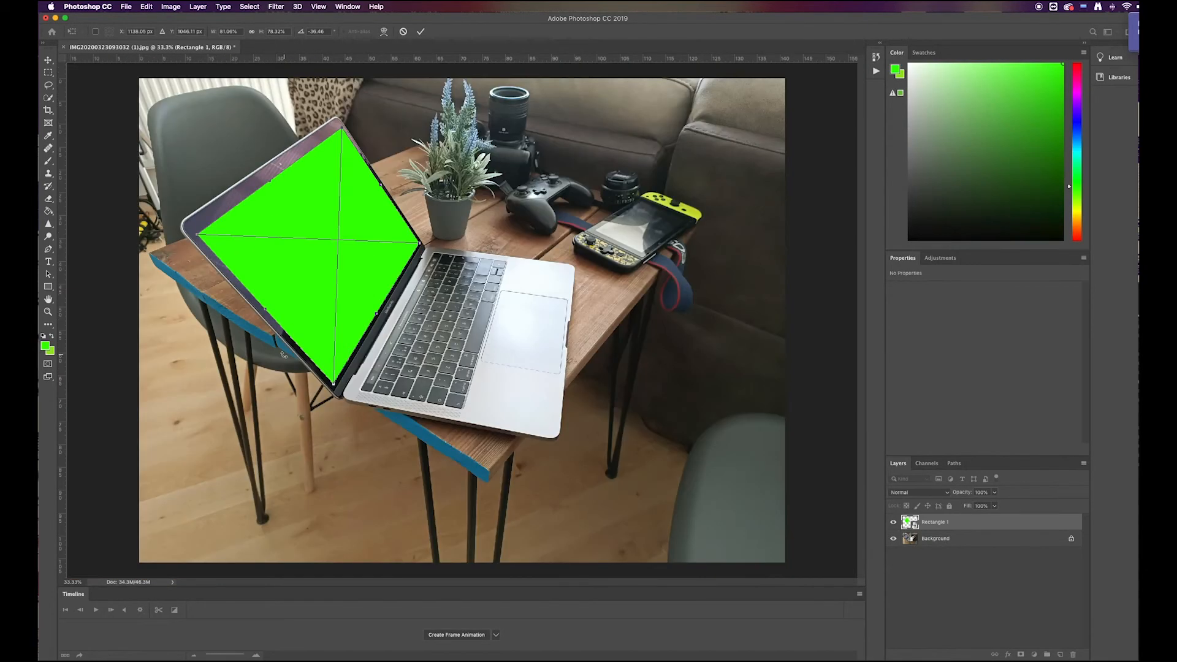
{"action": "key", "text": "Return"}
{"action": "key", "text": "p"}
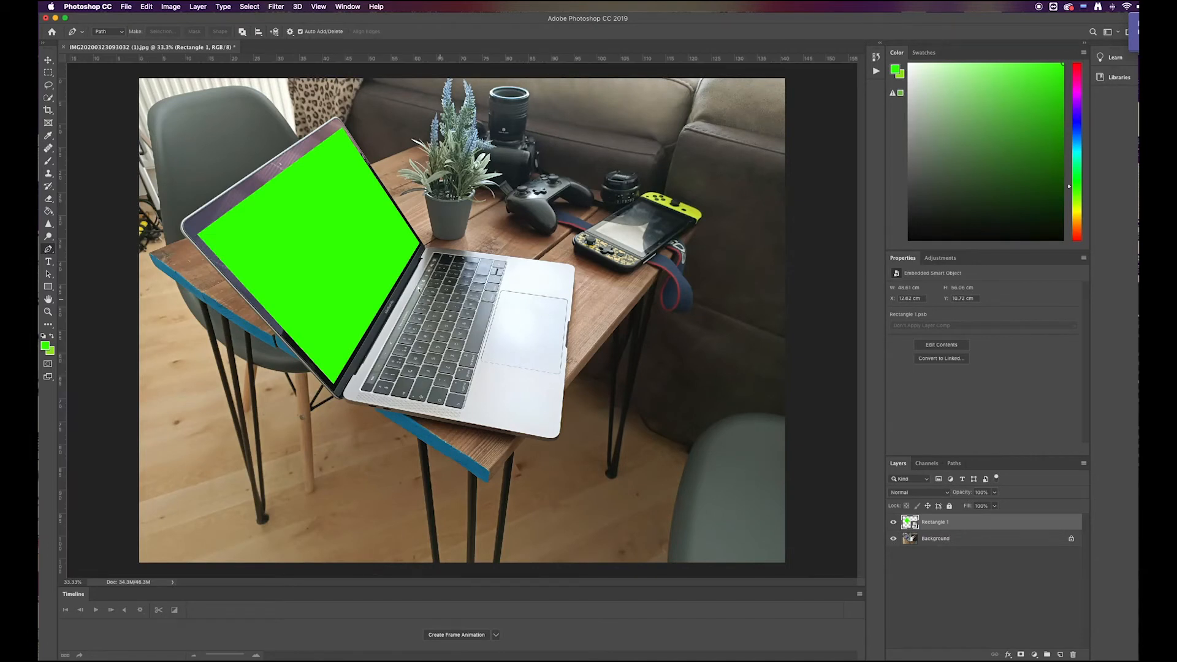
Step: Save the document in Photoshop format as tomokomockuo.psd, keeping Maximize Compatibility enabled
{"action": "key", "text": "super+s"}
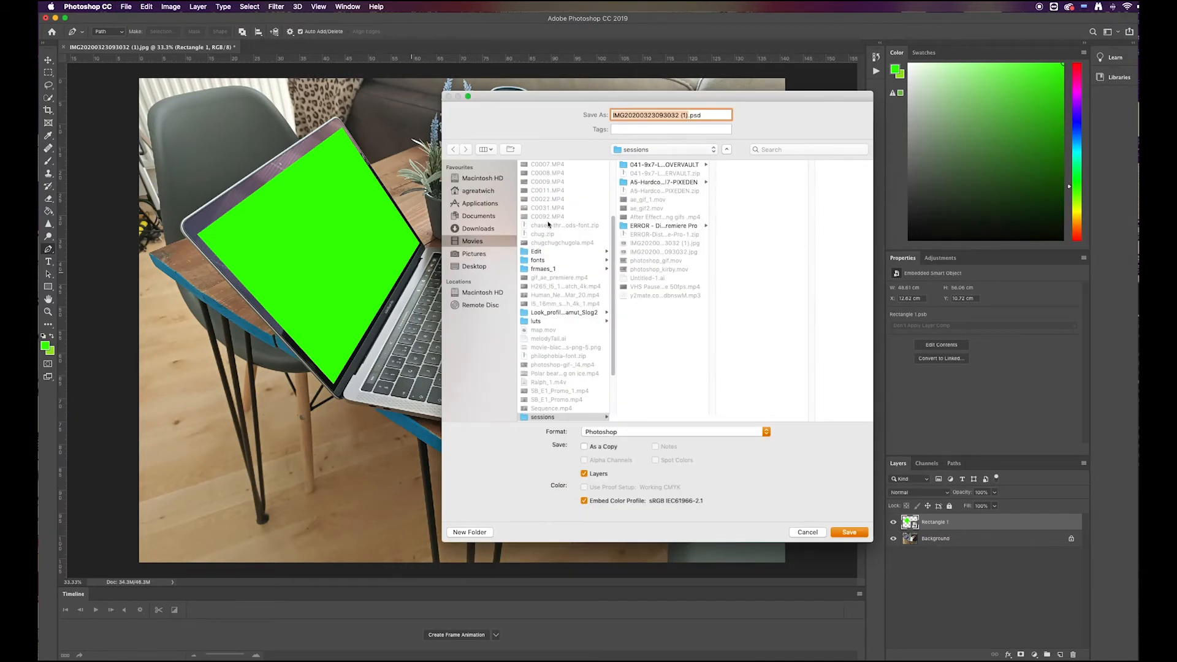
{"action": "type", "text": "tomokomock"}
{"action": "key", "text": "Return"}
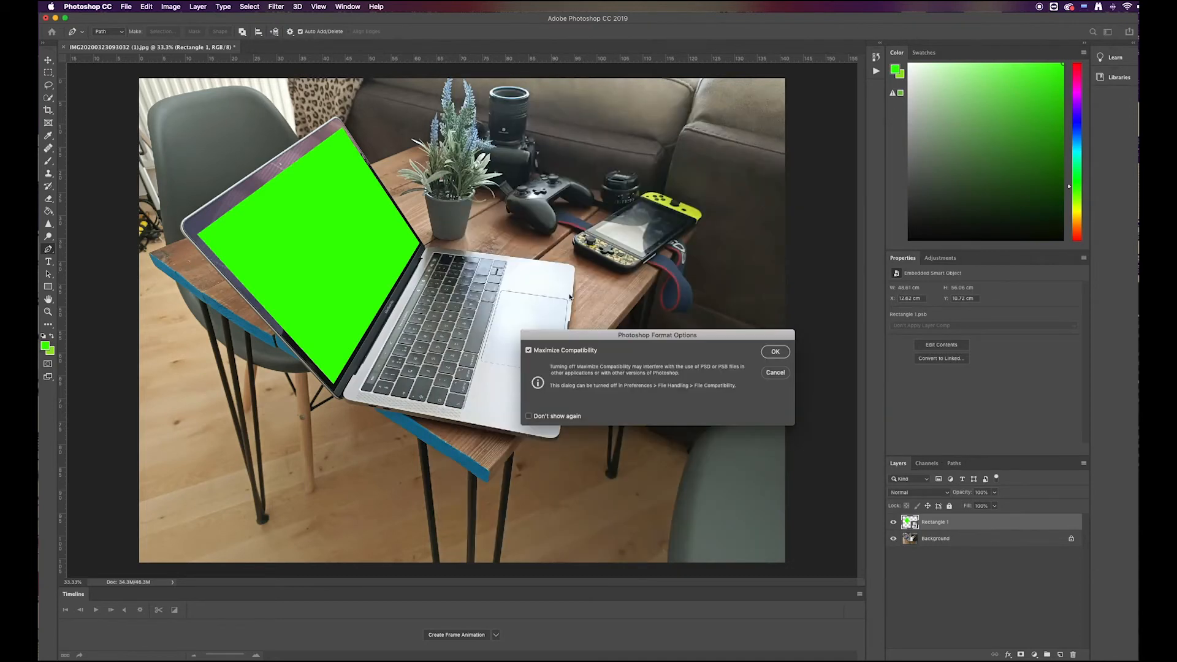
{"action": "key", "text": "Return"}
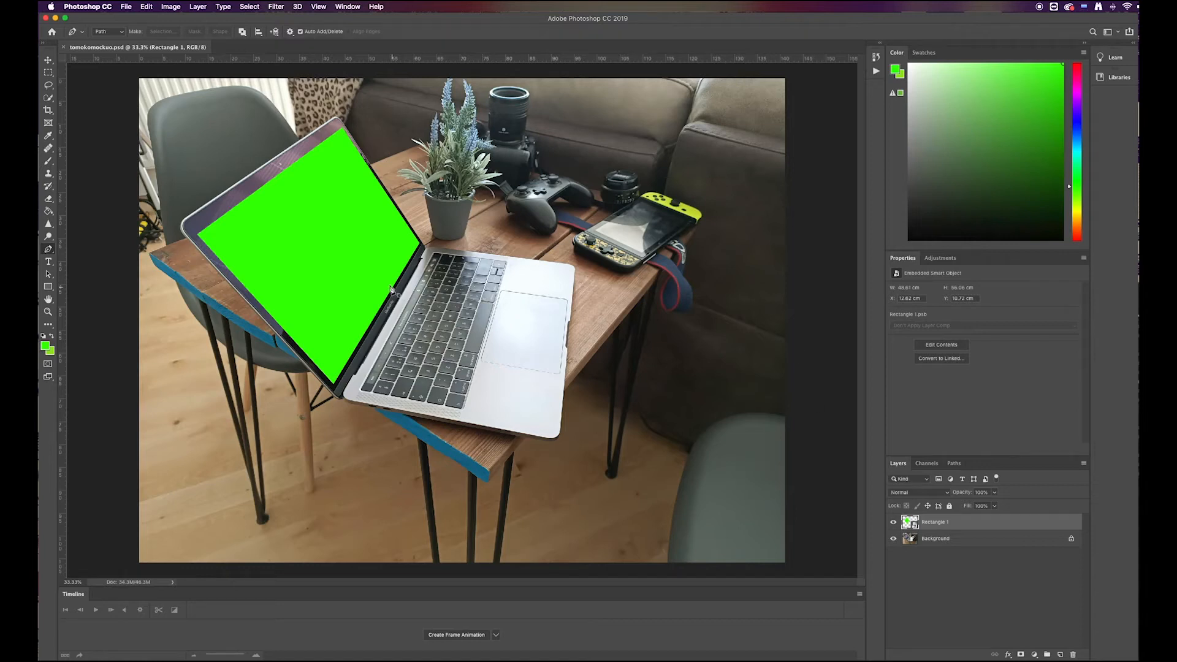
Step: Open the contents of the Rectangle 1 smart object for editing
{"action": "left_click", "coordinate": [972, 571]}
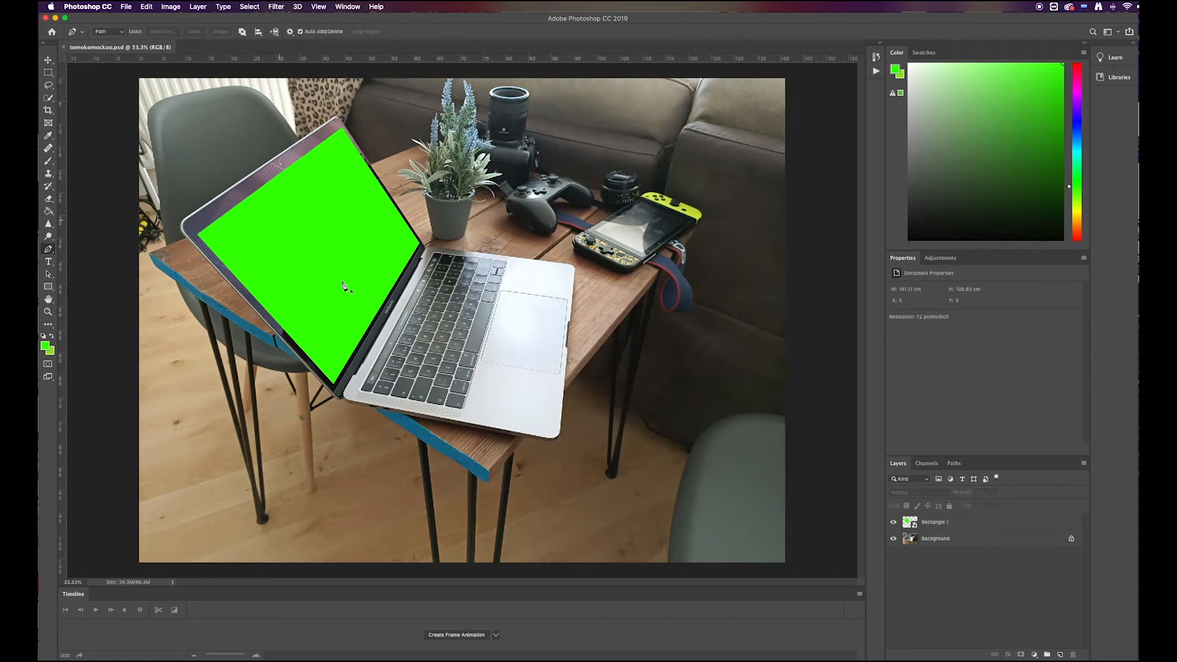
{"action": "left_click", "coordinate": [947, 522]}
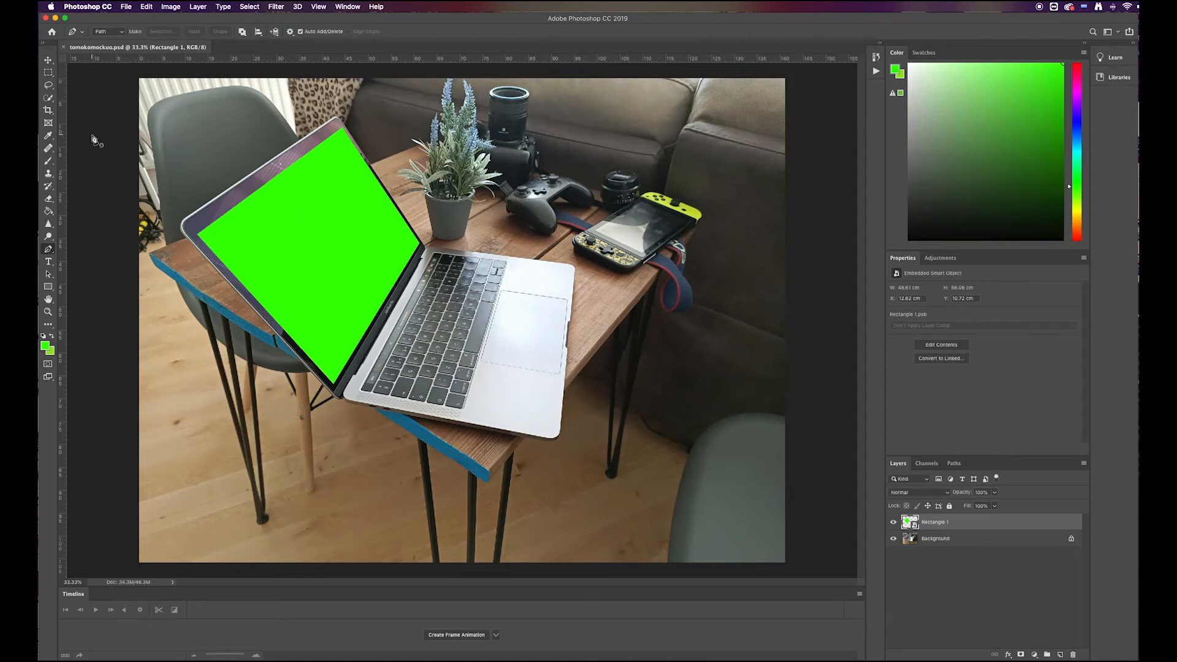
{"action": "double_click", "coordinate": [911, 523]}
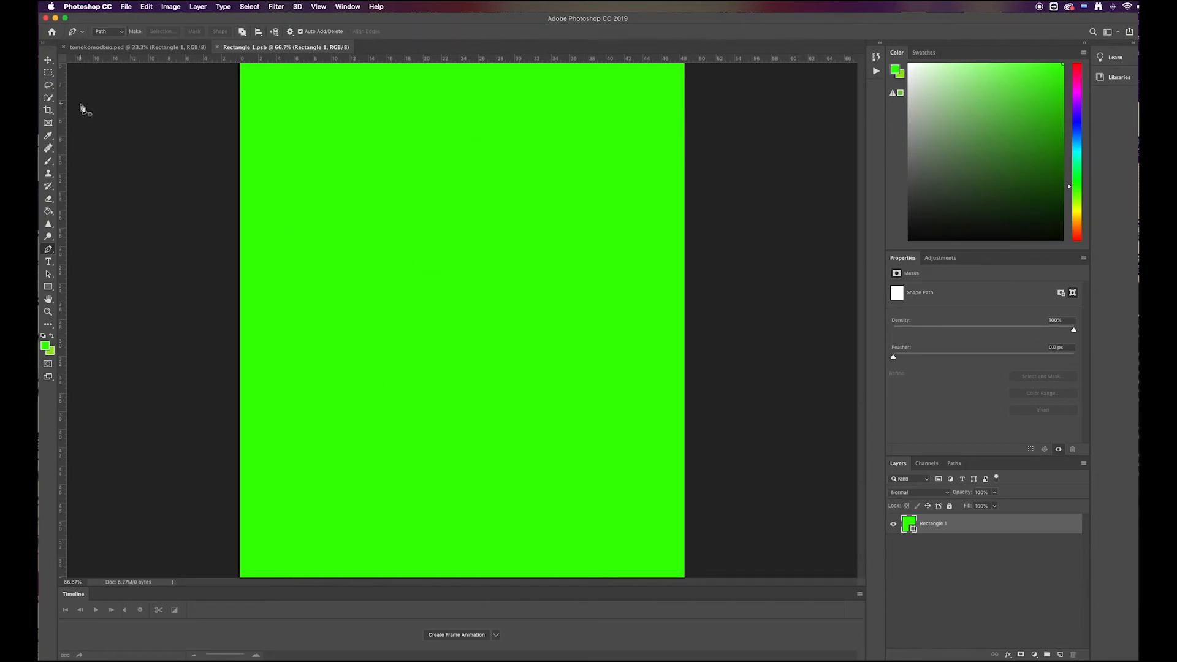
Step: Place photoshop_gif.mov from the Finder sessions folder into the Rectangle 1.psb document
{"action": "key", "text": "ctrl+Up"}
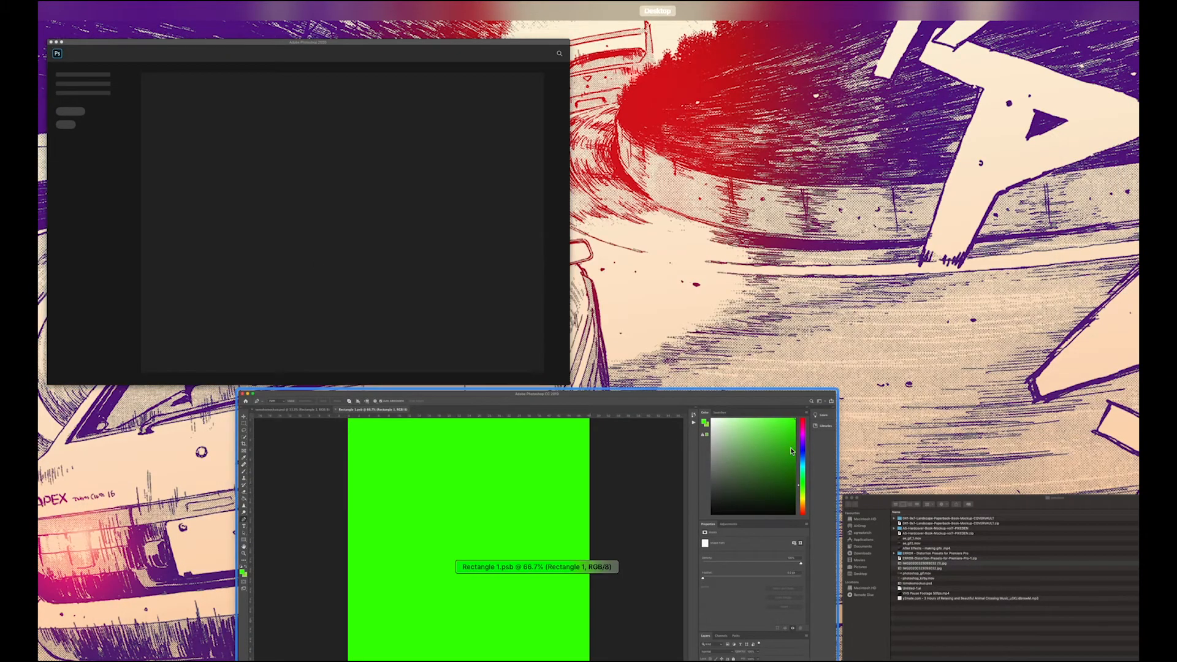
{"action": "left_click", "coordinate": [972, 549]}
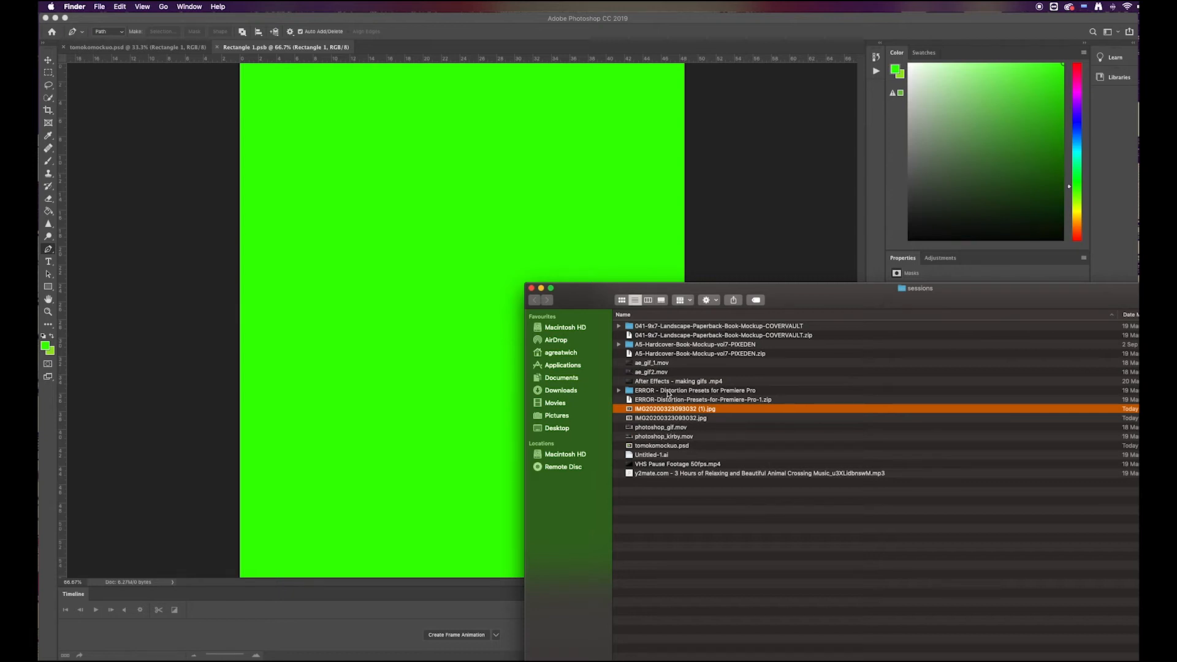
{"action": "left_click", "coordinate": [663, 420]}
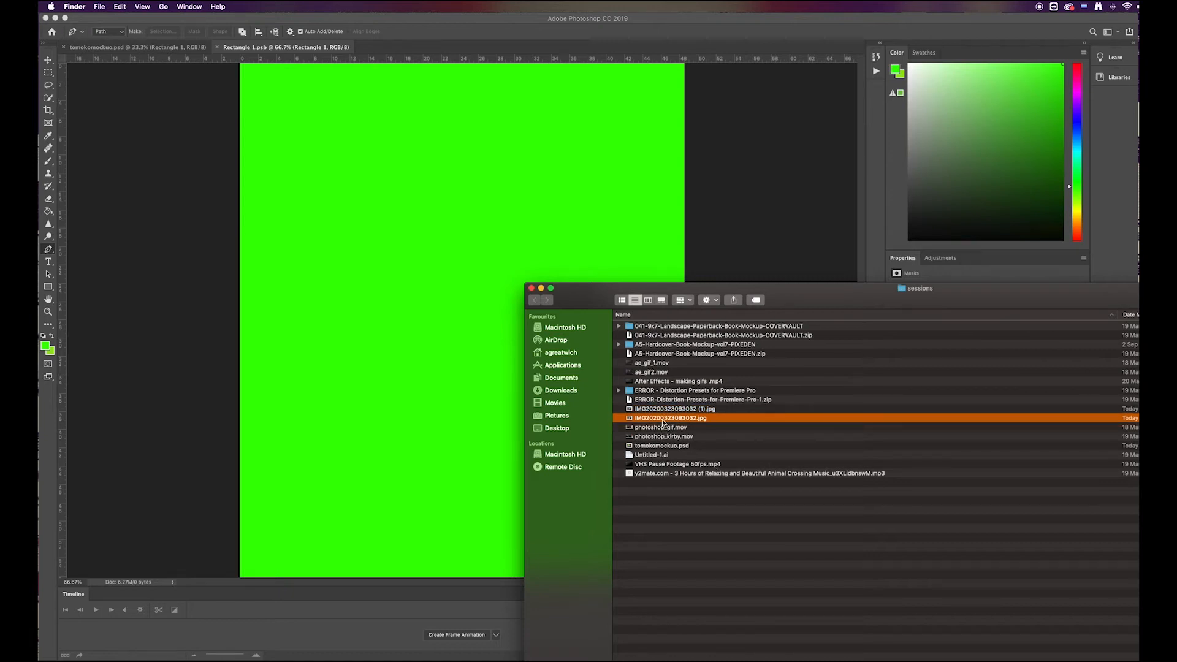
{"action": "left_click", "coordinate": [662, 428]}
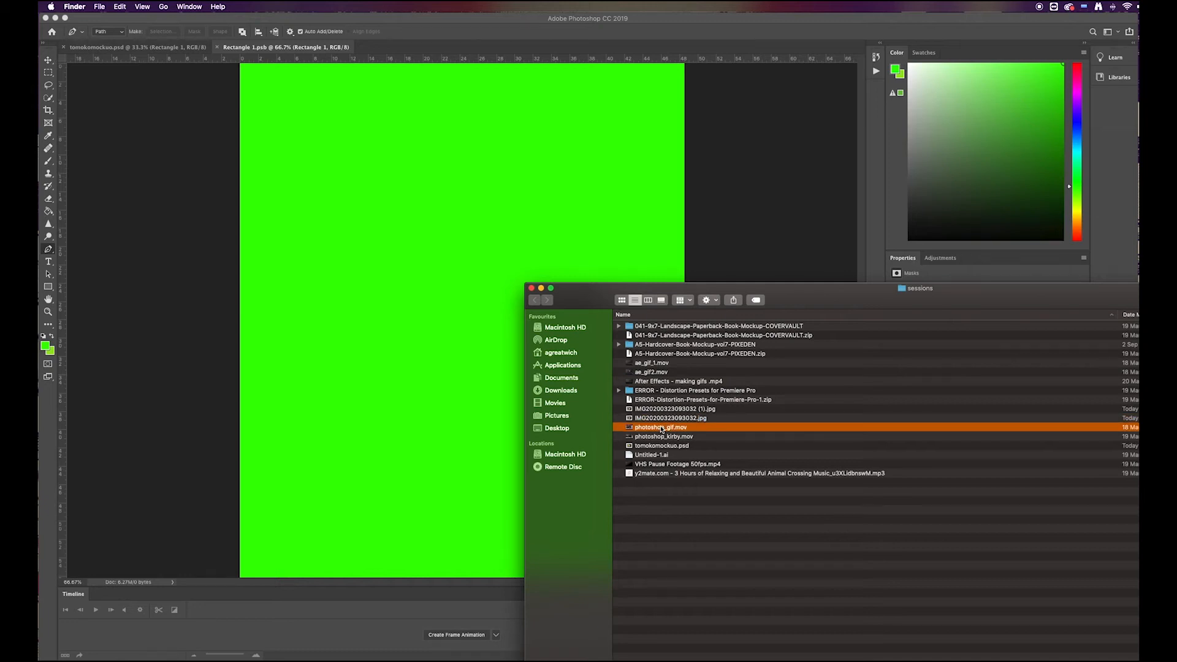
{"action": "left_click_drag", "start_coordinate": [651, 434], "coordinate": [420, 199]}
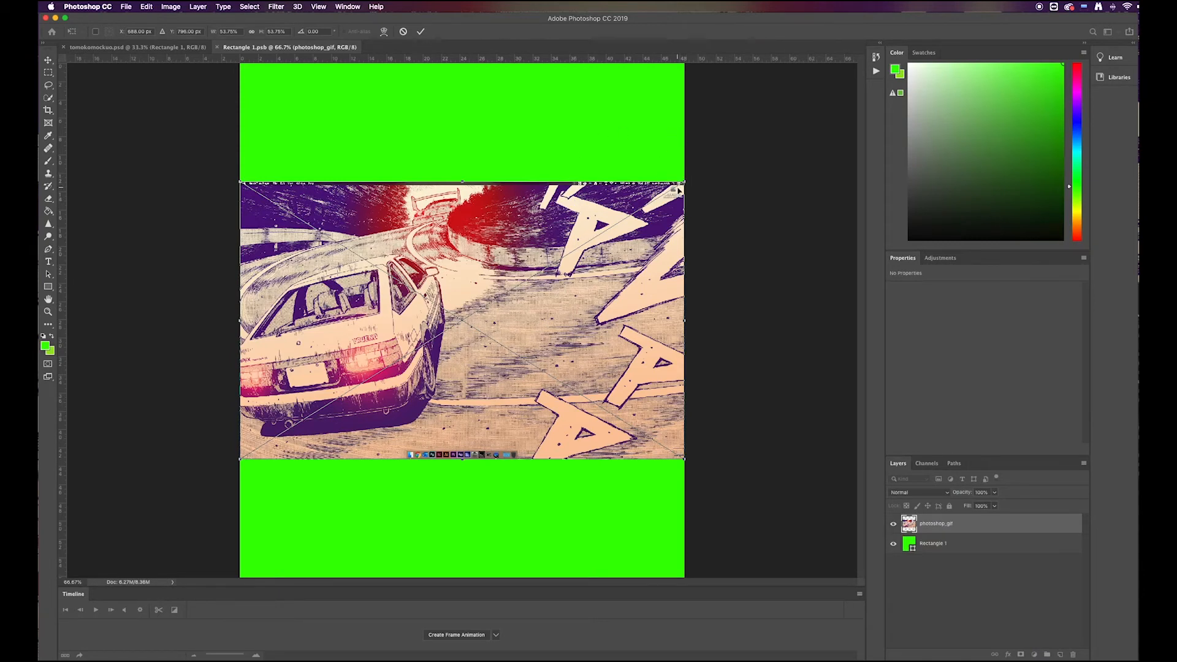
Step: Scale the placed artwork to about 109% so the car covers the whole green canvas, and apply the placement
{"action": "key", "text": "super+minus"}
{"action": "key", "text": "super+minus"}
{"action": "left_click_drag", "start_coordinate": [575, 251], "coordinate": [774, 65]}
{"action": "key", "text": "super+z"}
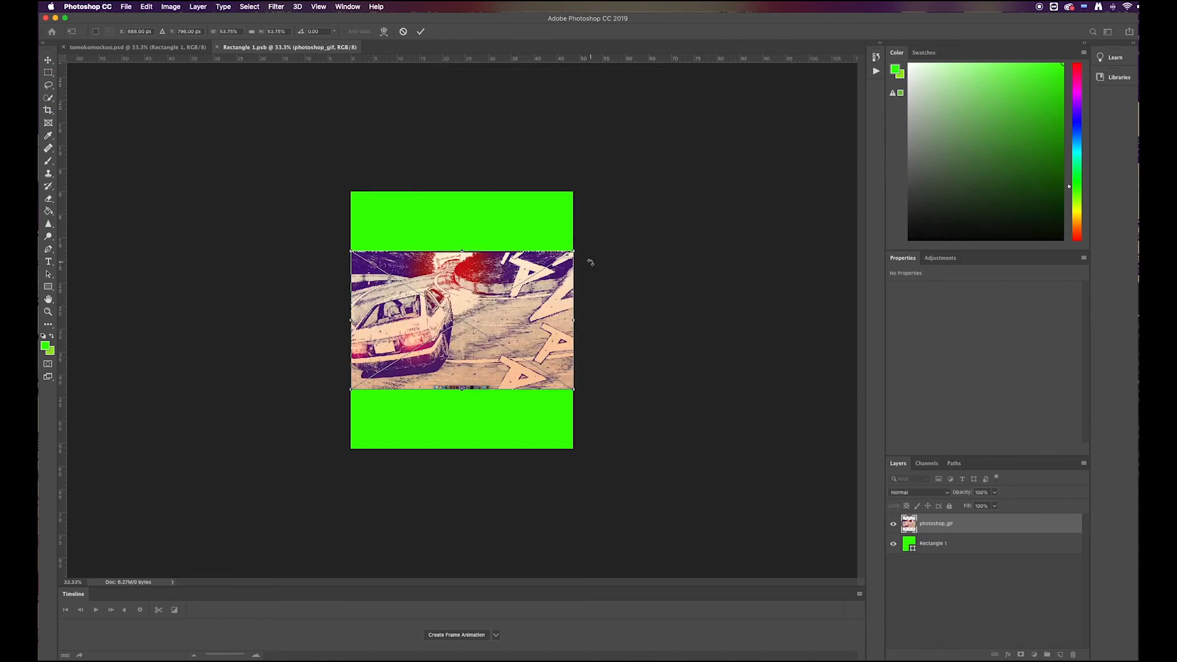
{"action": "left_click_drag", "start_coordinate": [575, 251], "coordinate": [801, 105]}
{"action": "left_click_drag", "start_coordinate": [517, 294], "coordinate": [513, 367]}
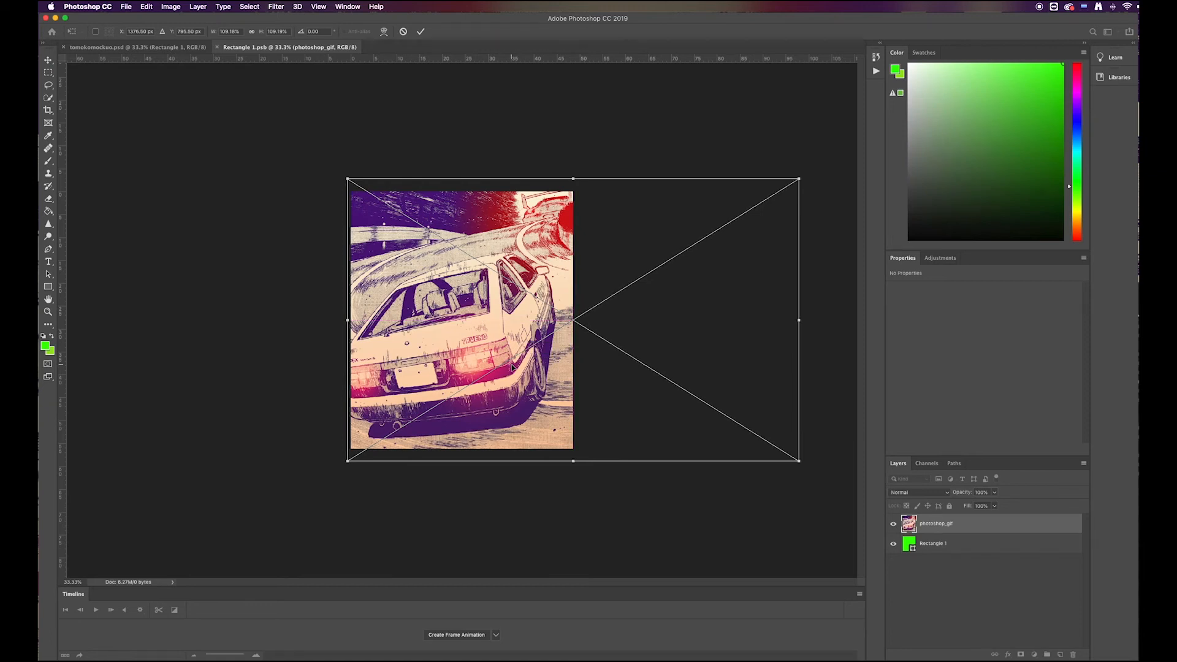
{"action": "key", "text": "Return"}
Step: Save the edited Rectangle 1.psb contents and return to tomokomockuo.psd to update the laptop's display
{"action": "left_click", "coordinate": [172, 47]}
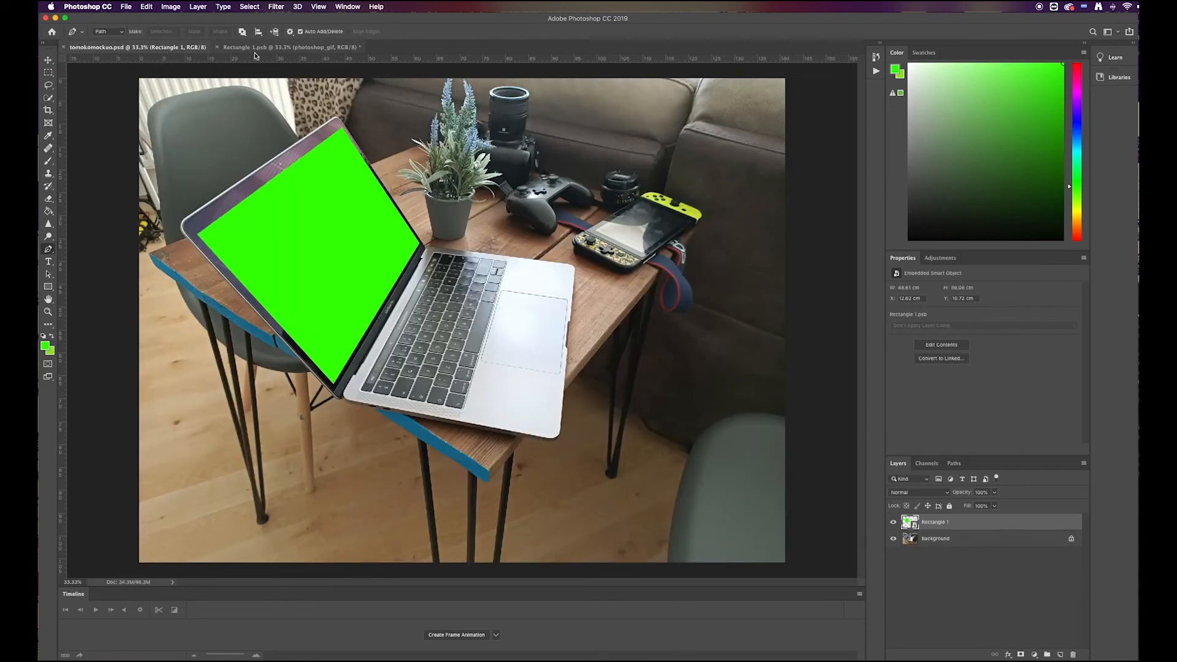
{"action": "left_click", "coordinate": [297, 47]}
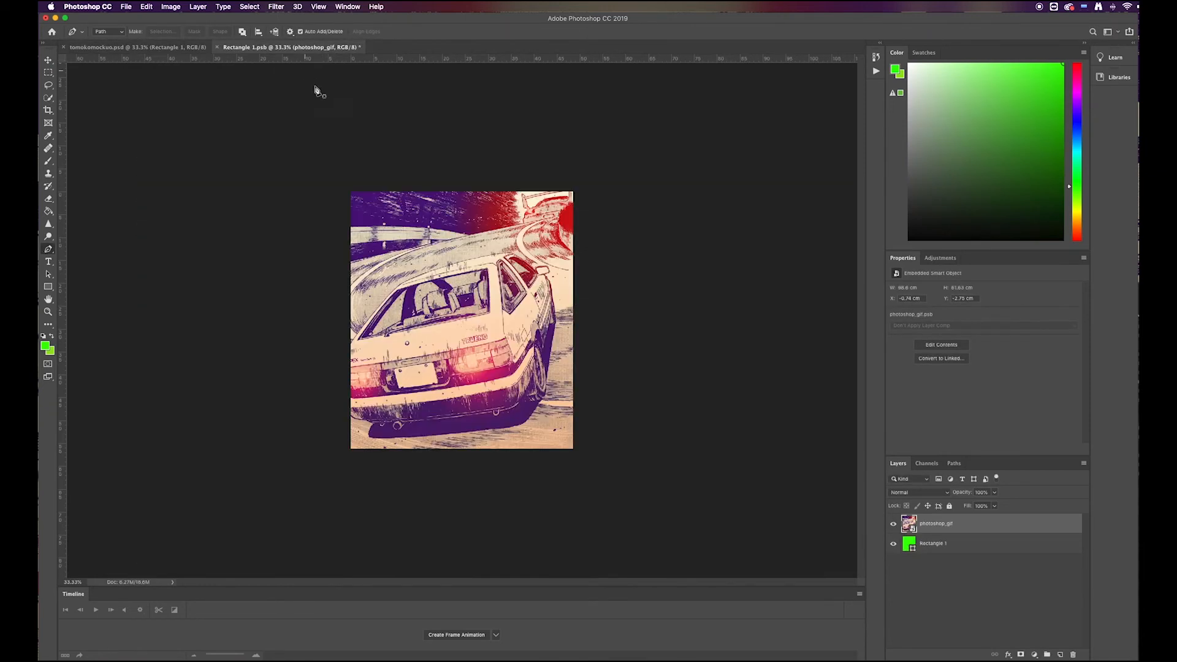
{"action": "left_click", "coordinate": [161, 48]}
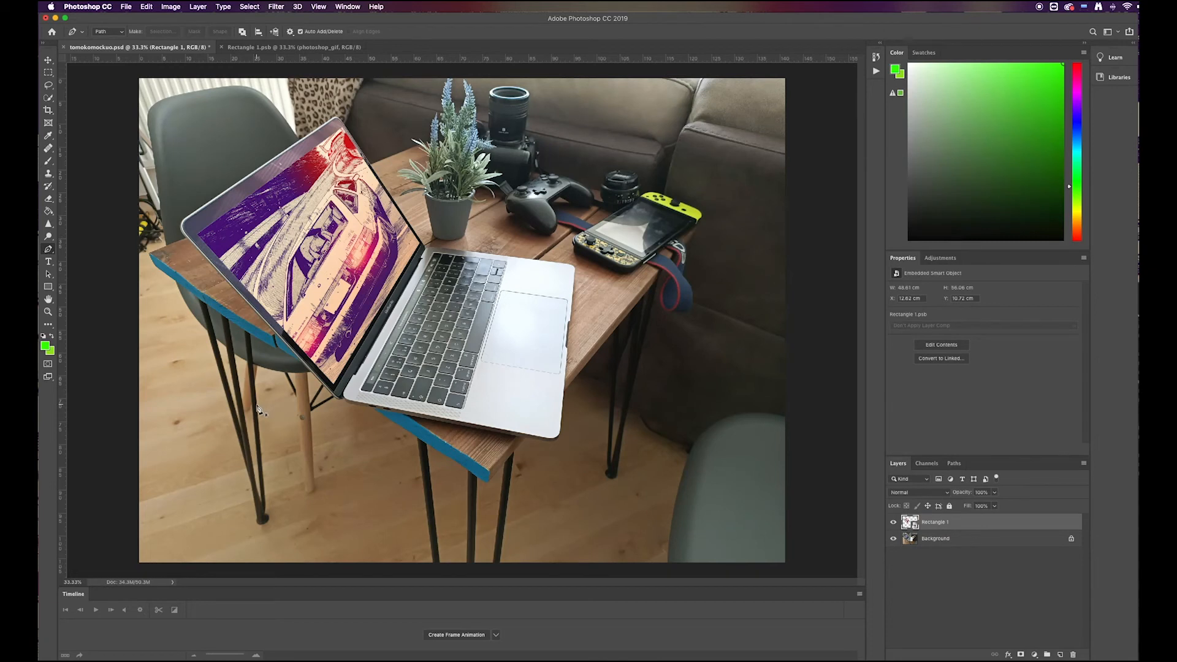
Step: Duplicate the Rectangle 1 smart object layer and move the copy exactly over the original artwork on the laptop's display
{"action": "left_click", "coordinate": [938, 601]}
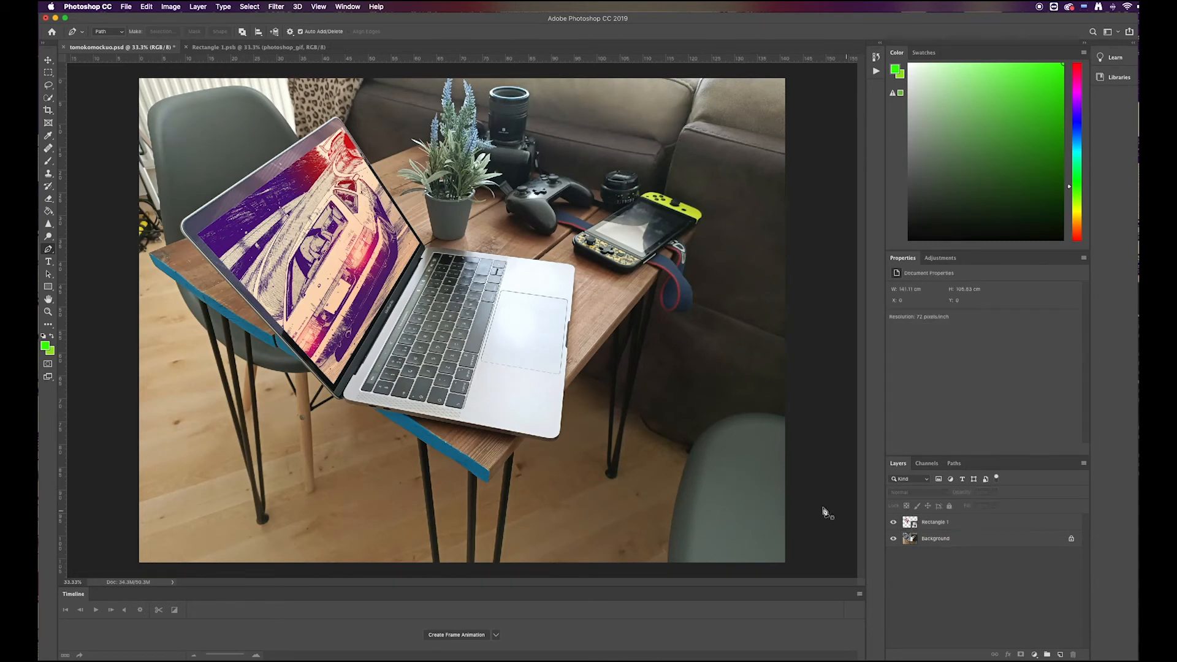
{"action": "left_click", "coordinate": [48, 59]}
{"action": "left_click", "coordinate": [944, 527]}
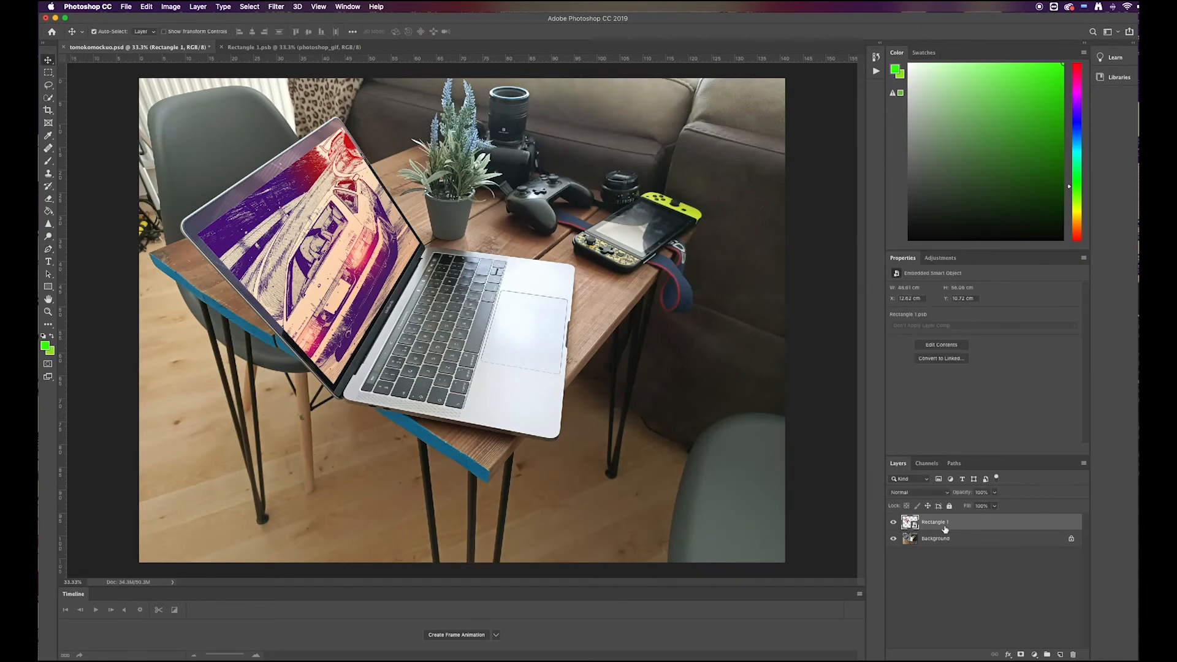
{"action": "key", "text": "super+v"}
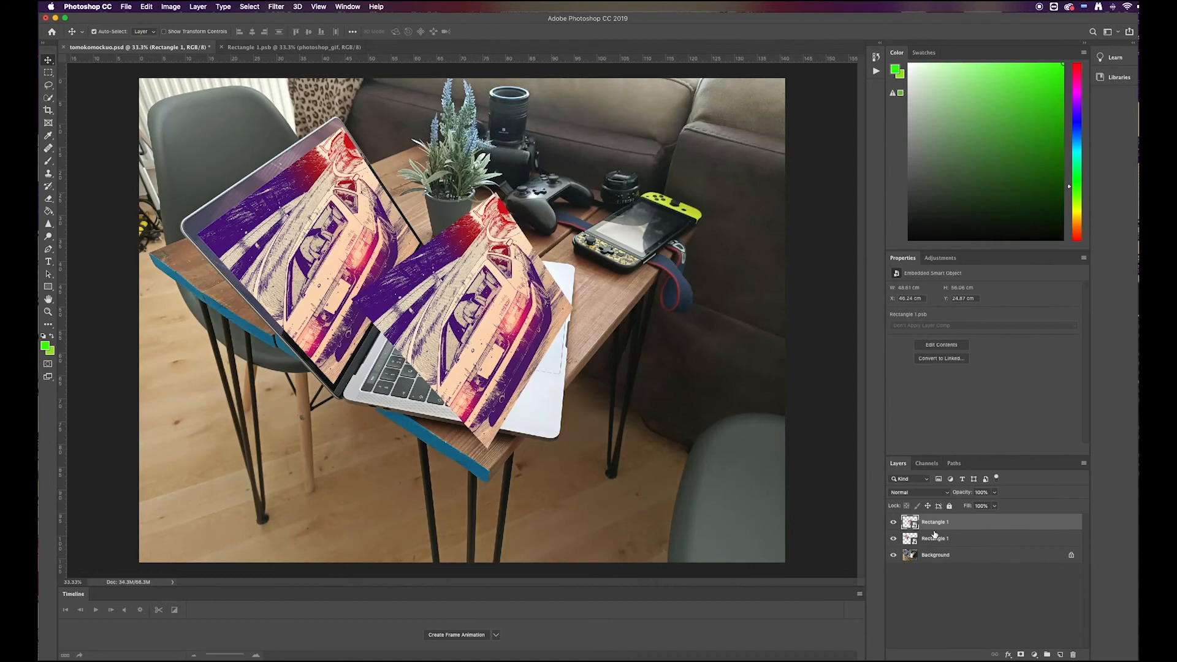
{"action": "left_click_drag", "start_coordinate": [480, 313], "coordinate": [328, 240]}
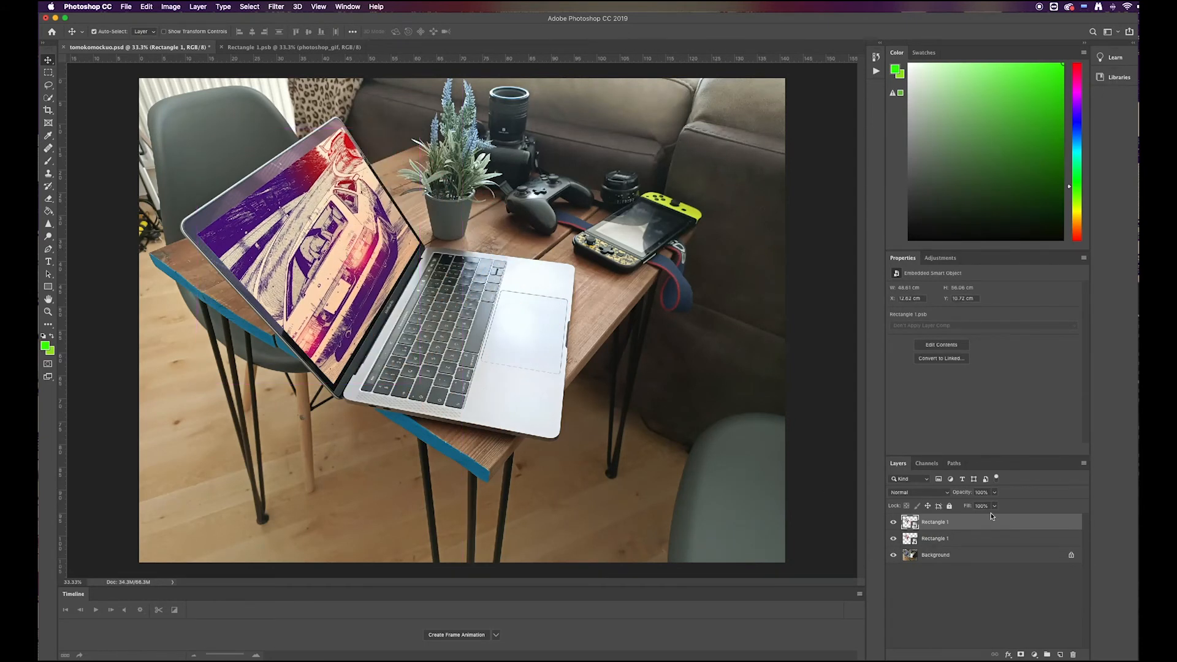
Step: Open the contents of the copied smart object and delete its photoshop_gif artwork layer
{"action": "double_click", "coordinate": [932, 522]}
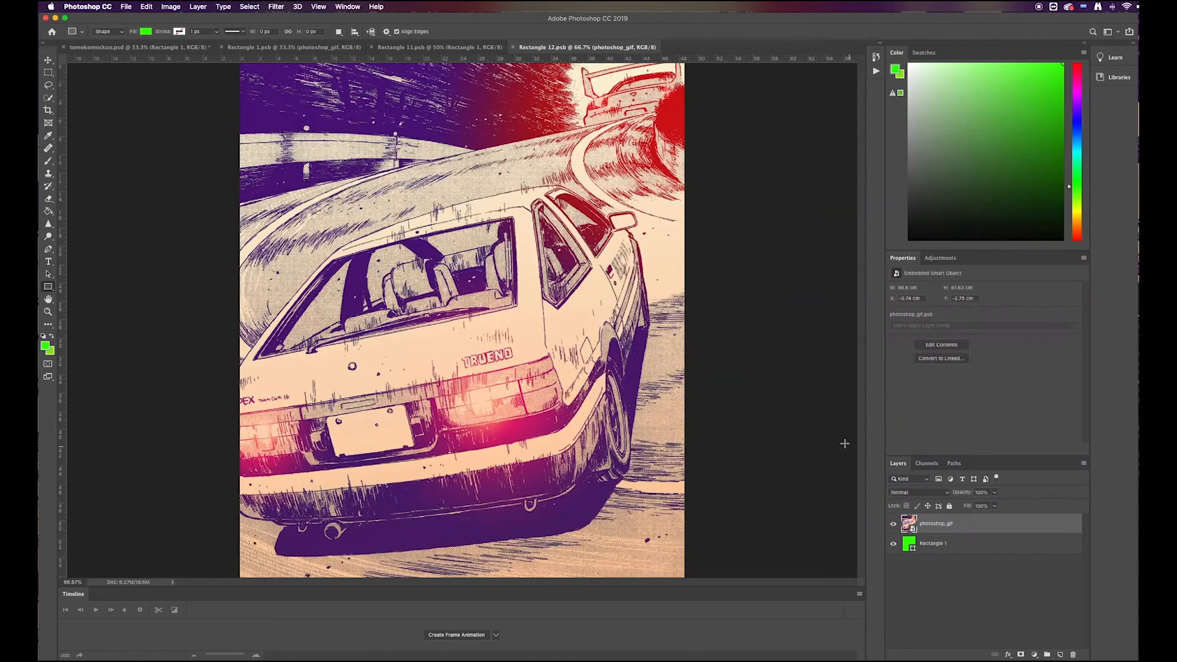
{"action": "left_click", "coordinate": [51, 61]}
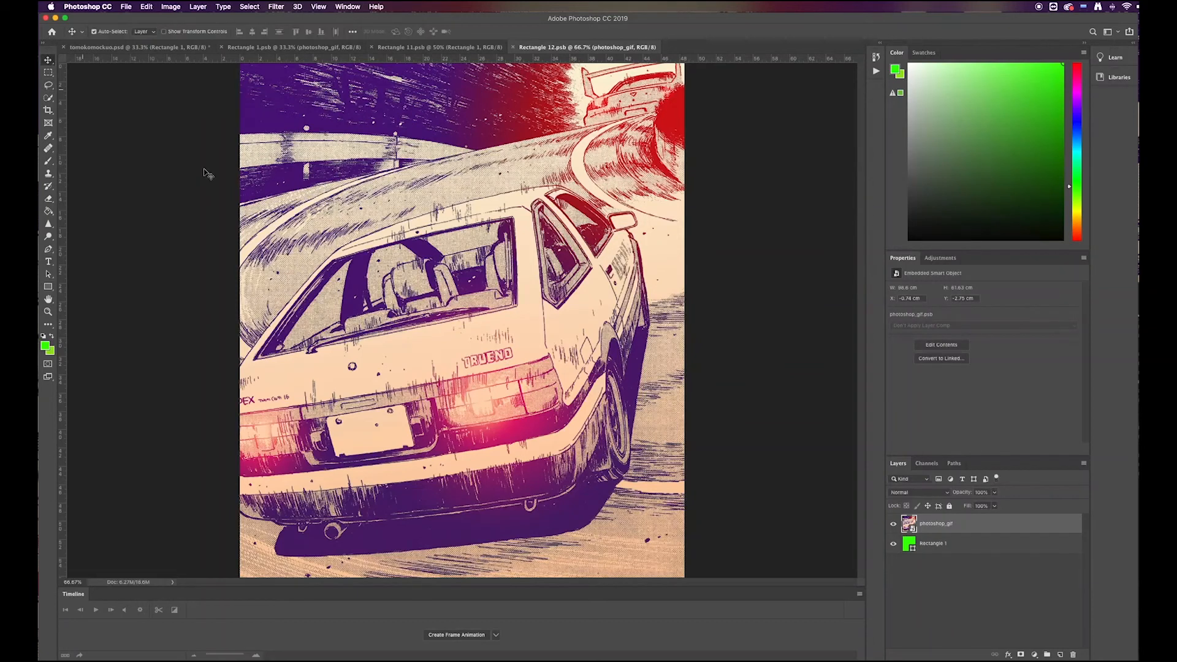
{"action": "key", "text": "Delete"}
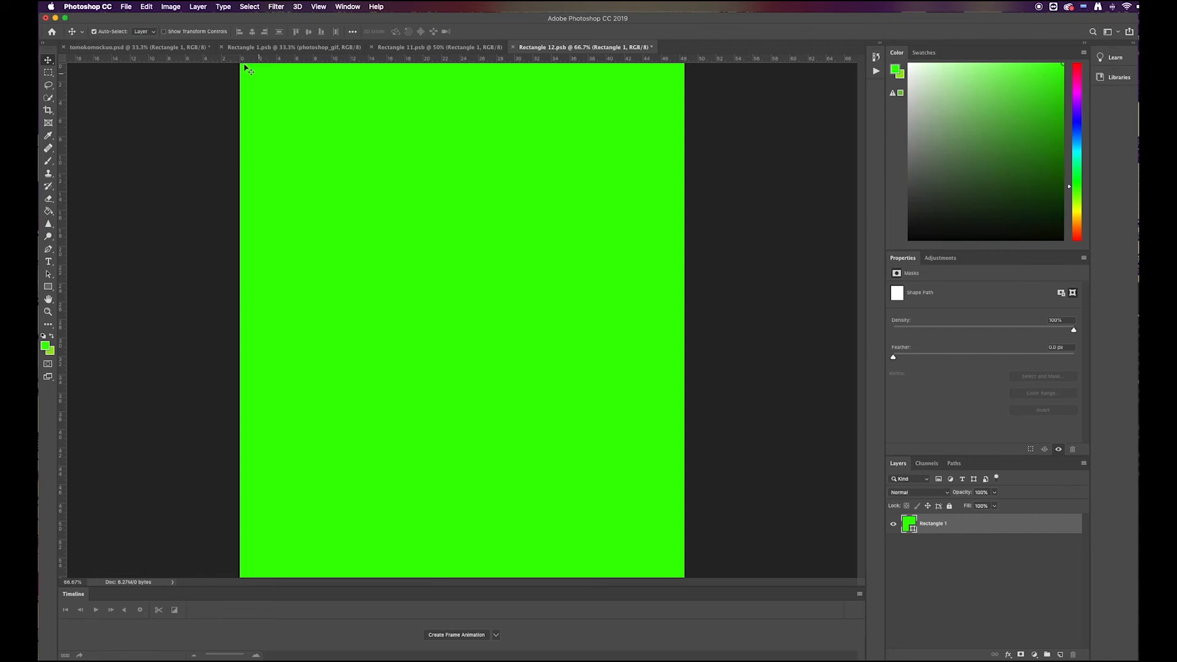
Step: Set the foreground color to white, hex ffffff
{"action": "left_click", "coordinate": [46, 346]}
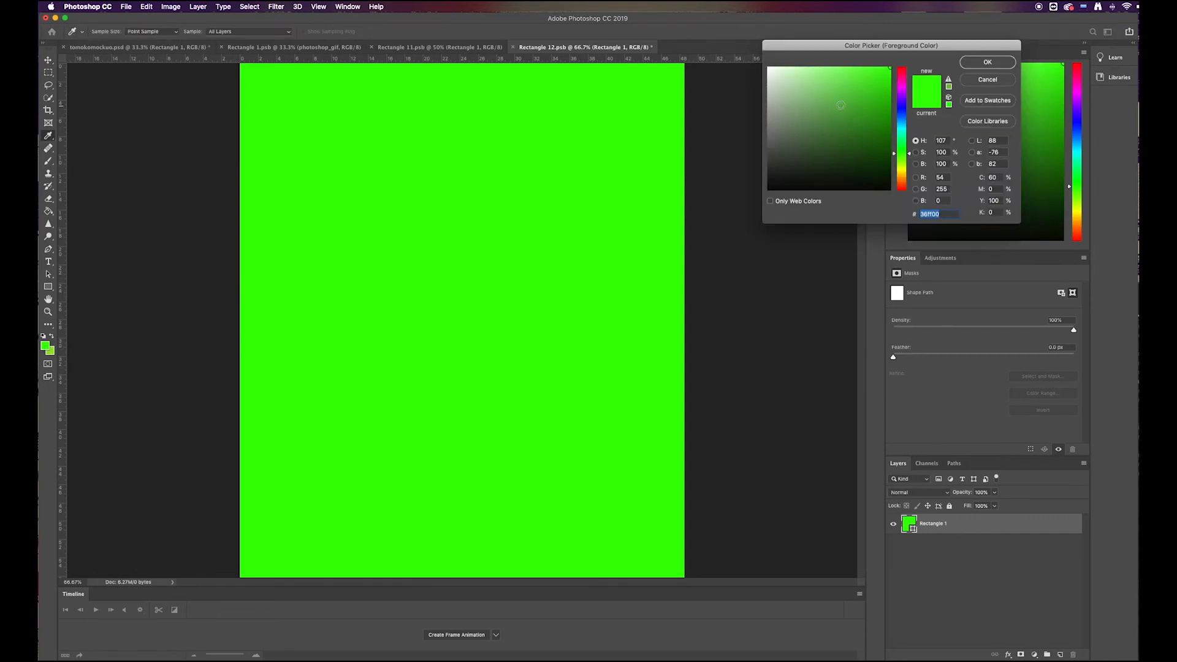
{"action": "type", "text": "ffffff"}
{"action": "left_click", "coordinate": [988, 63]}
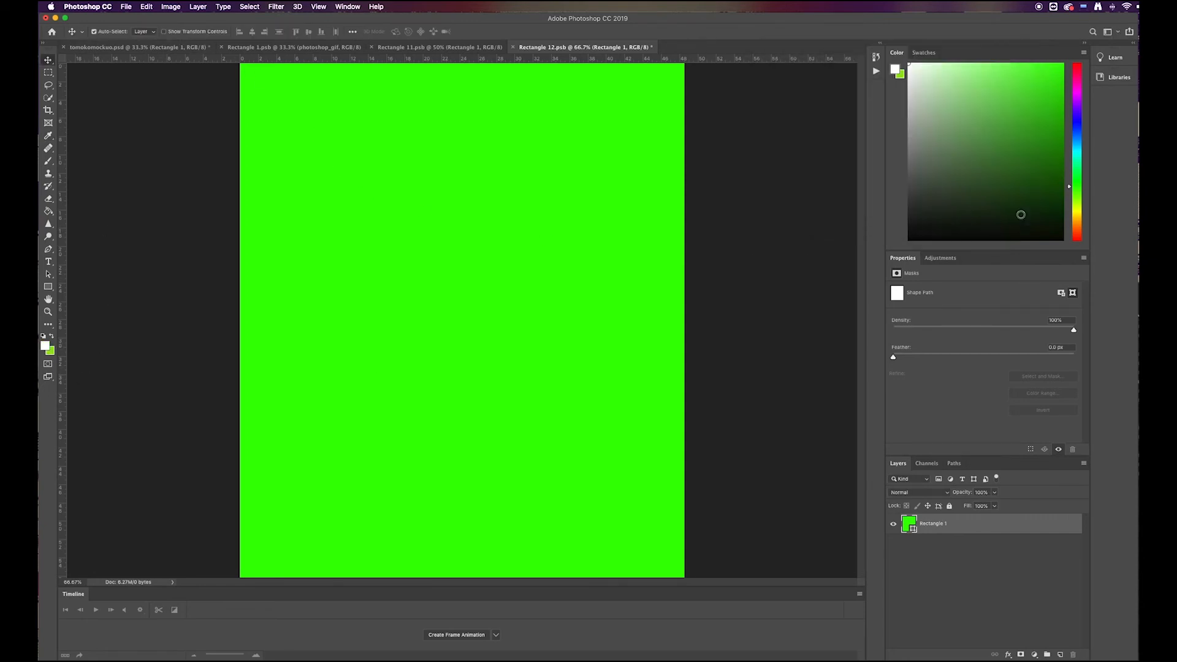
{"action": "double_click", "coordinate": [909, 525]}
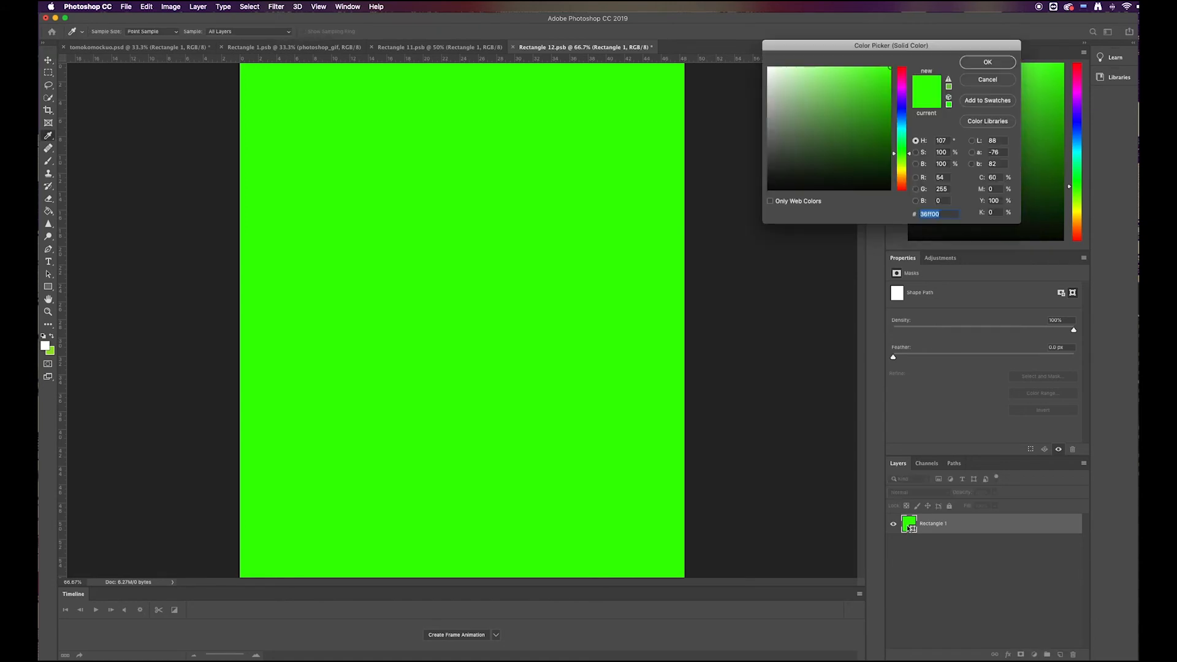
{"action": "left_click", "coordinate": [987, 64]}
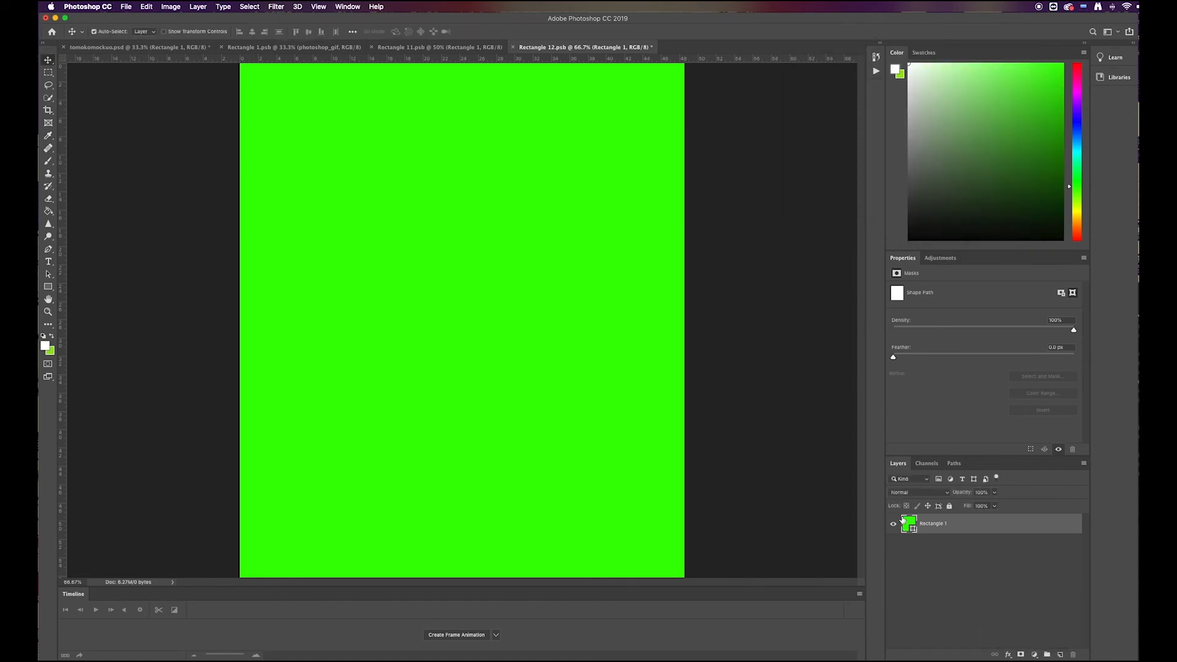
Step: Add a new empty layer and delete the green Rectangle 1 shape layer, leaving the canvas transparent
{"action": "left_click", "coordinate": [1062, 656]}
{"action": "left_click_drag", "start_coordinate": [929, 528], "coordinate": [941, 551]}
{"action": "left_click", "coordinate": [930, 567]}
{"action": "left_click", "coordinate": [922, 529]}
{"action": "key", "text": "Delete"}
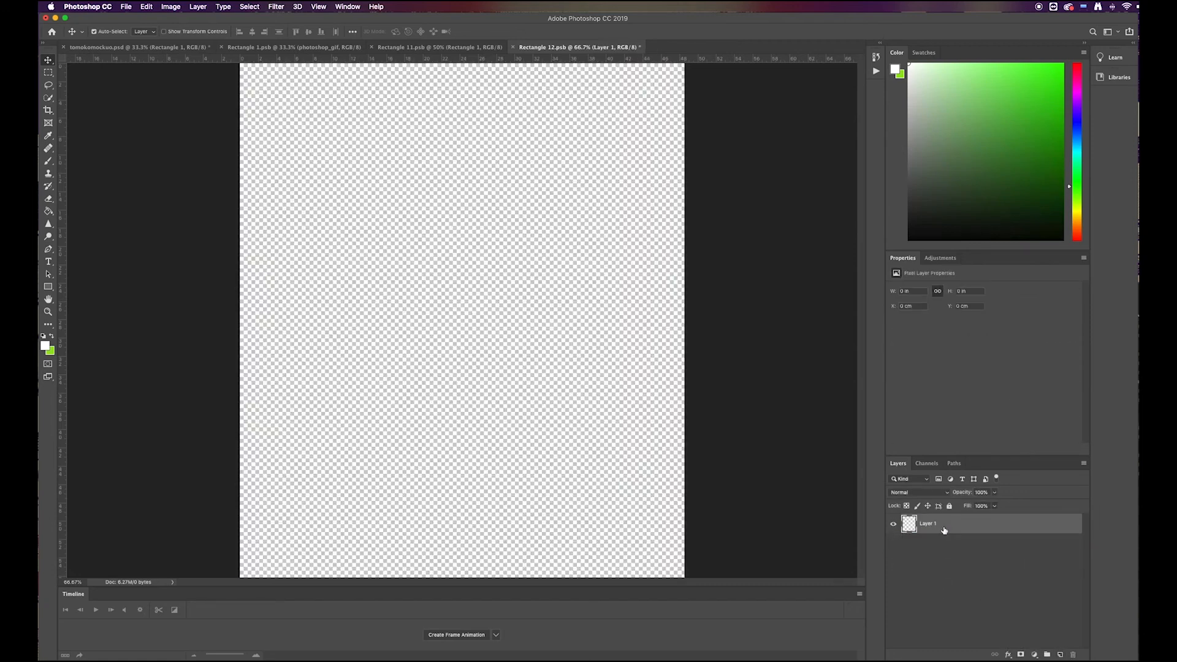
{"action": "left_click", "coordinate": [949, 556]}
{"action": "left_click", "coordinate": [926, 530]}
Step: Paint a white band across the canvas's upper edge with a soft 236 px brush at 6% hardness
{"action": "left_click", "coordinate": [48, 161]}
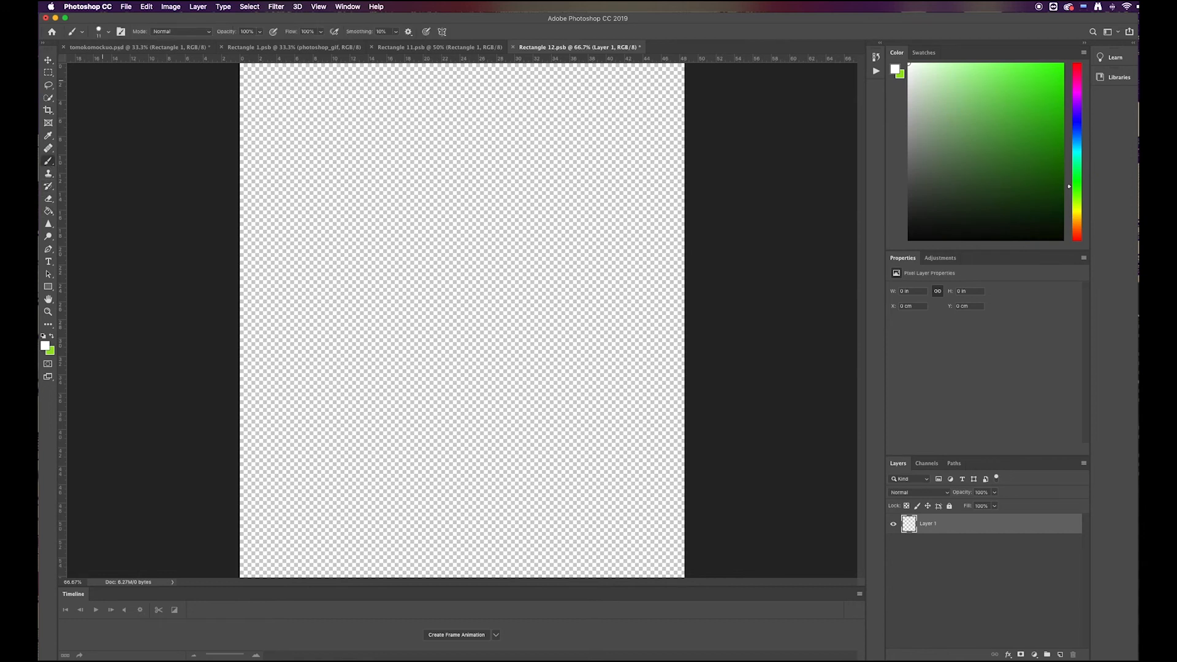
{"action": "left_click", "coordinate": [110, 31]}
{"action": "mouse_move", "coordinate": [101, 53]}
{"action": "left_mouse_down"}
{"action": "mouse_move", "coordinate": [153, 62]}
{"action": "mouse_move", "coordinate": [95, 84]}
{"action": "left_mouse_up"}
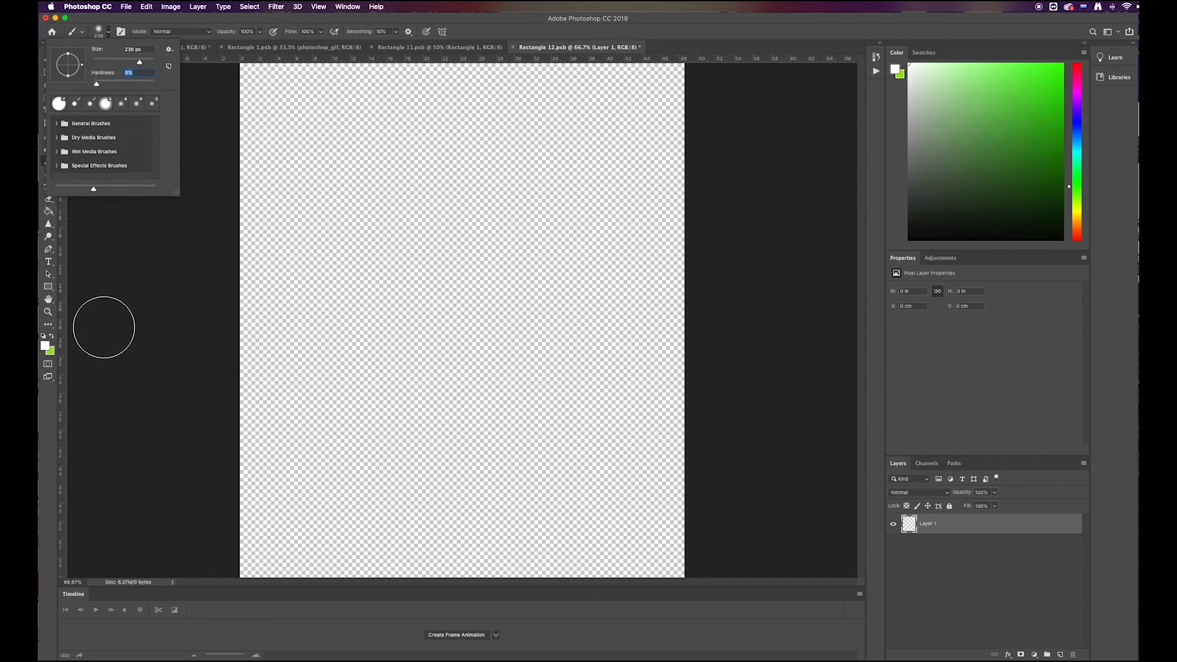
{"action": "left_click", "coordinate": [165, 282]}
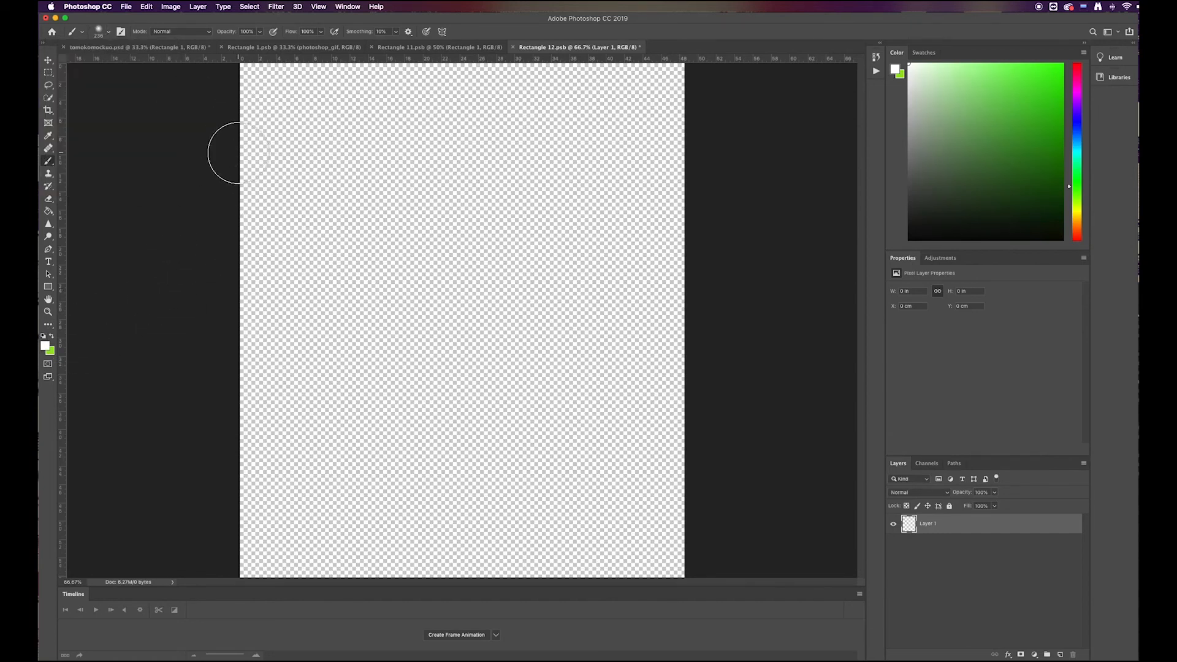
{"action": "key", "text": "super+minus"}
{"action": "mouse_move", "coordinate": [224, 126]}
{"action": "left_mouse_down"}
{"action": "mouse_move", "coordinate": [681, 118]}
{"action": "mouse_move", "coordinate": [217, 152]}
{"action": "mouse_move", "coordinate": [695, 158]}
{"action": "left_mouse_up"}
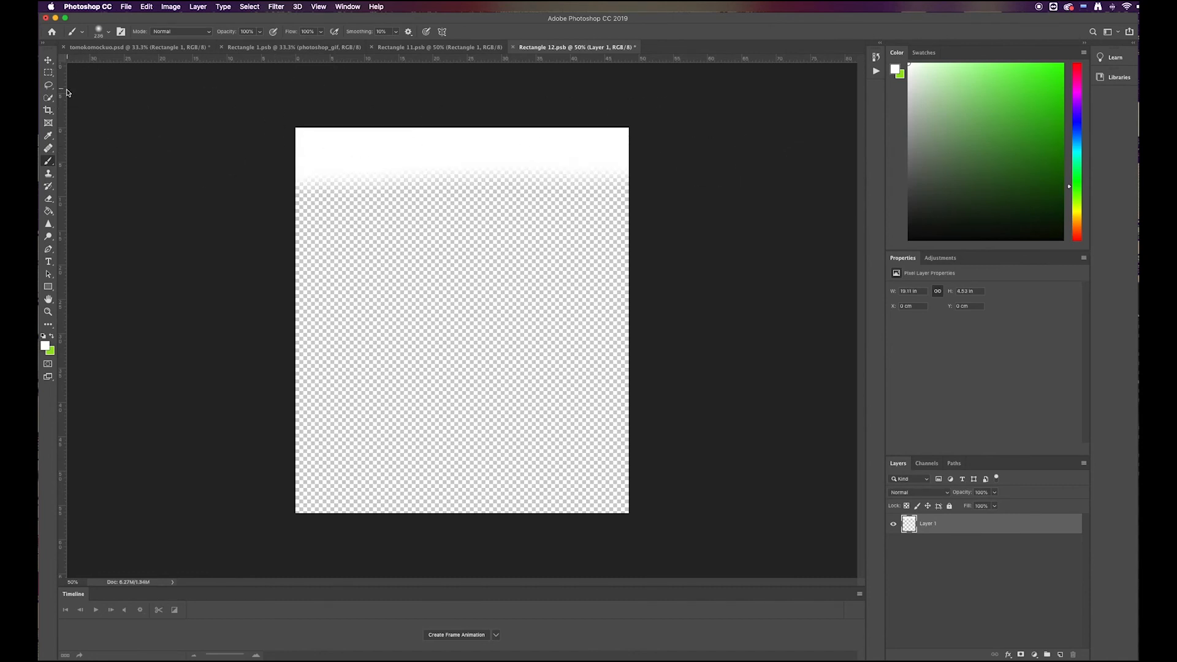
Step: Greatly enlarge the soft brush and paint white across the canvas so it fades from solid at the upper edge to transparent below
{"action": "left_click", "coordinate": [110, 33]}
{"action": "left_click_drag", "start_coordinate": [141, 62], "coordinate": [151, 65]}
{"action": "mouse_move", "coordinate": [267, 111]}
{"action": "left_mouse_down"}
{"action": "mouse_move", "coordinate": [601, 94]}
{"action": "mouse_move", "coordinate": [1027, 150]}
{"action": "mouse_move", "coordinate": [1018, 177]}
{"action": "left_mouse_up"}
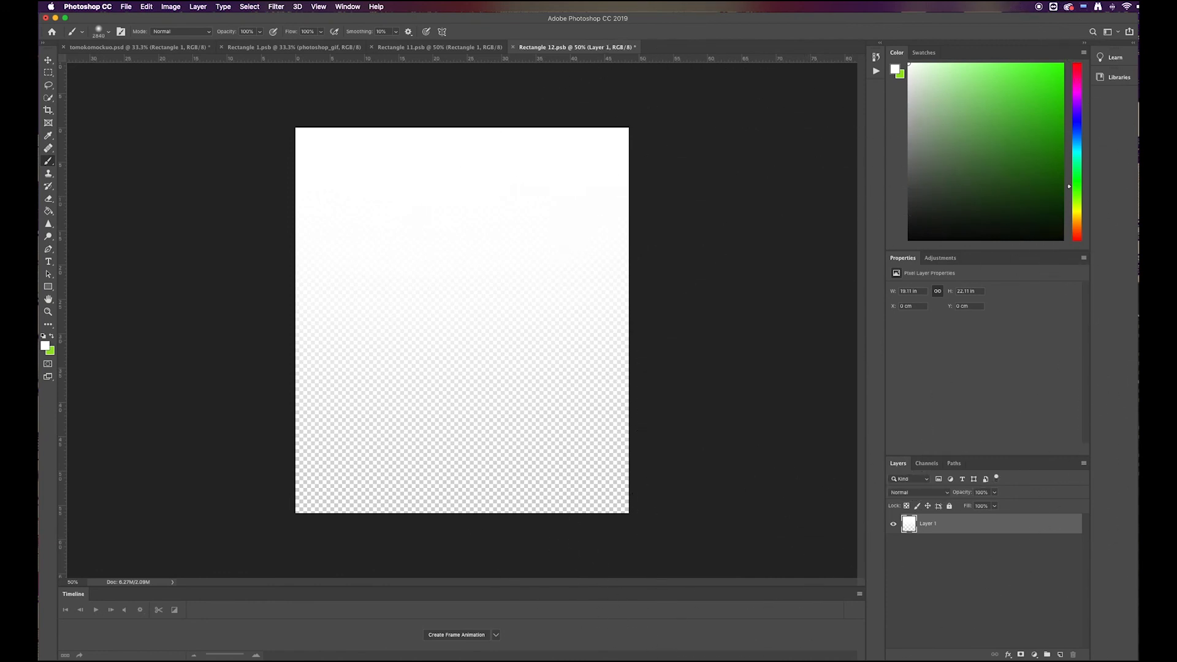
Step: Save the Rectangle 12.psb contents and return to tomokomockuo.psd to apply the white glare over the laptop's display
{"action": "key", "text": "super+s"}
{"action": "left_click", "coordinate": [270, 47]}
{"action": "left_click", "coordinate": [182, 49]}
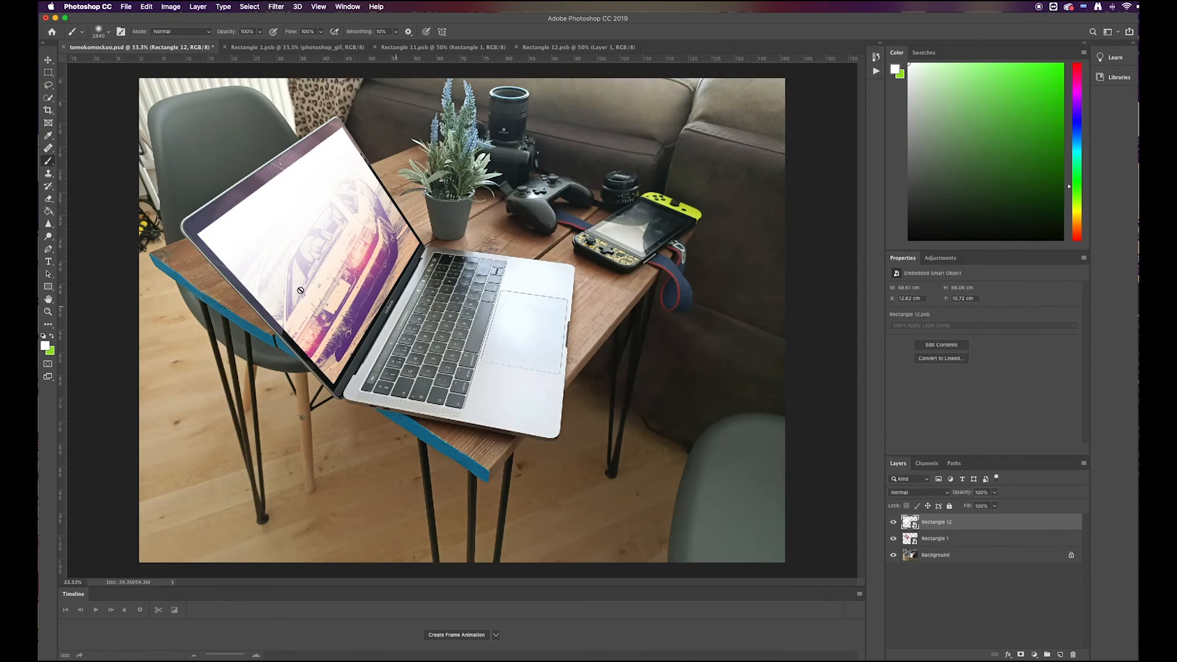
Step: Lower the opacity of the Rectangle 12 glare layer to 70%
{"action": "left_click", "coordinate": [997, 495]}
{"action": "mouse_move", "coordinate": [993, 505]}
{"action": "left_mouse_down"}
{"action": "mouse_move", "coordinate": [967, 506]}
{"action": "mouse_move", "coordinate": [980, 507]}
{"action": "left_mouse_up"}
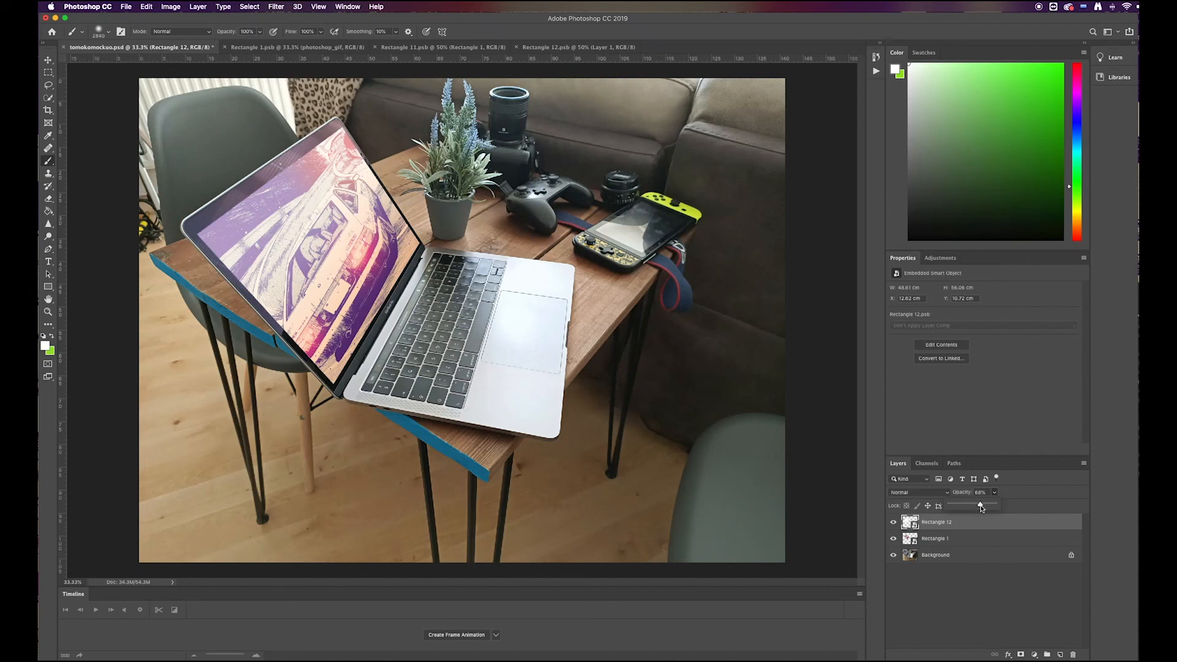
{"action": "left_click_drag", "start_coordinate": [981, 508], "coordinate": [985, 508]}
{"action": "left_click_drag", "start_coordinate": [977, 508], "coordinate": [982, 509]}
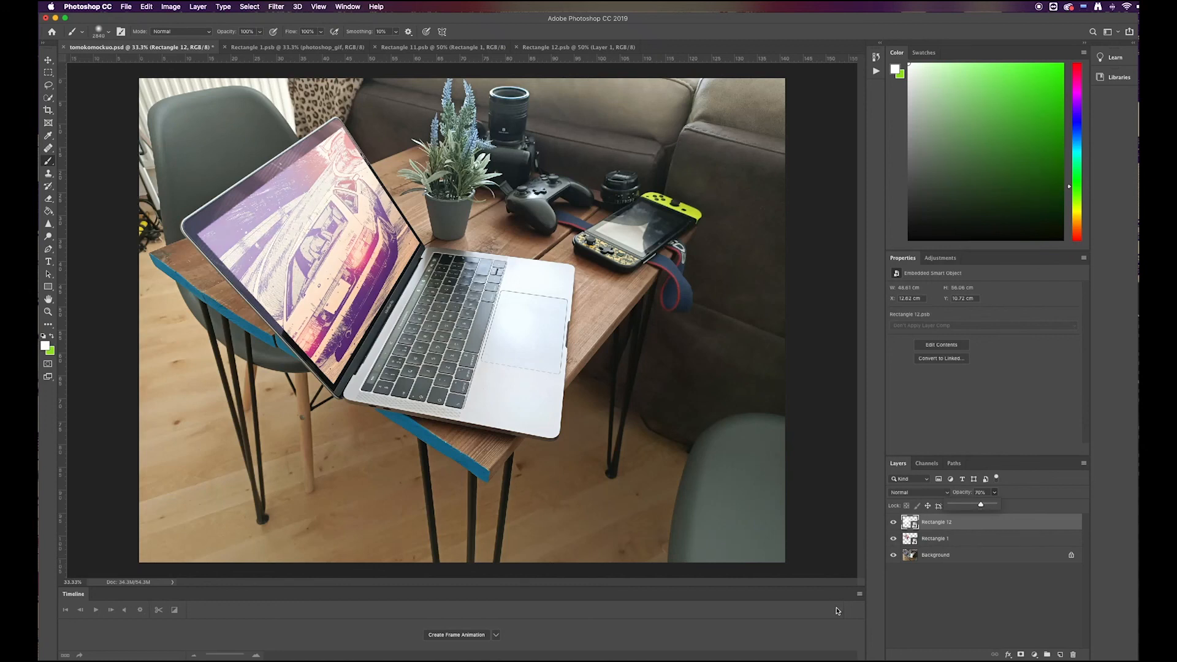
Step: Save the tomokomockuo.psd mockup document
{"action": "left_click", "coordinate": [102, 5]}
{"action": "mouse_move", "coordinate": [125, 7]}
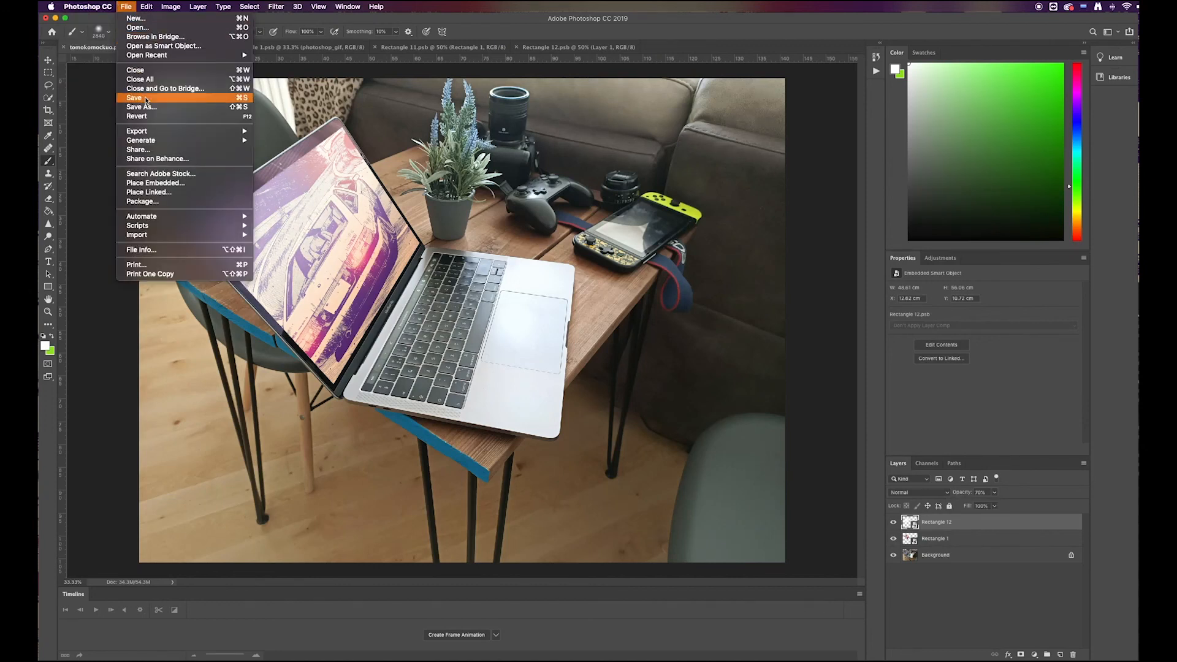
{"action": "left_click", "coordinate": [144, 98]}
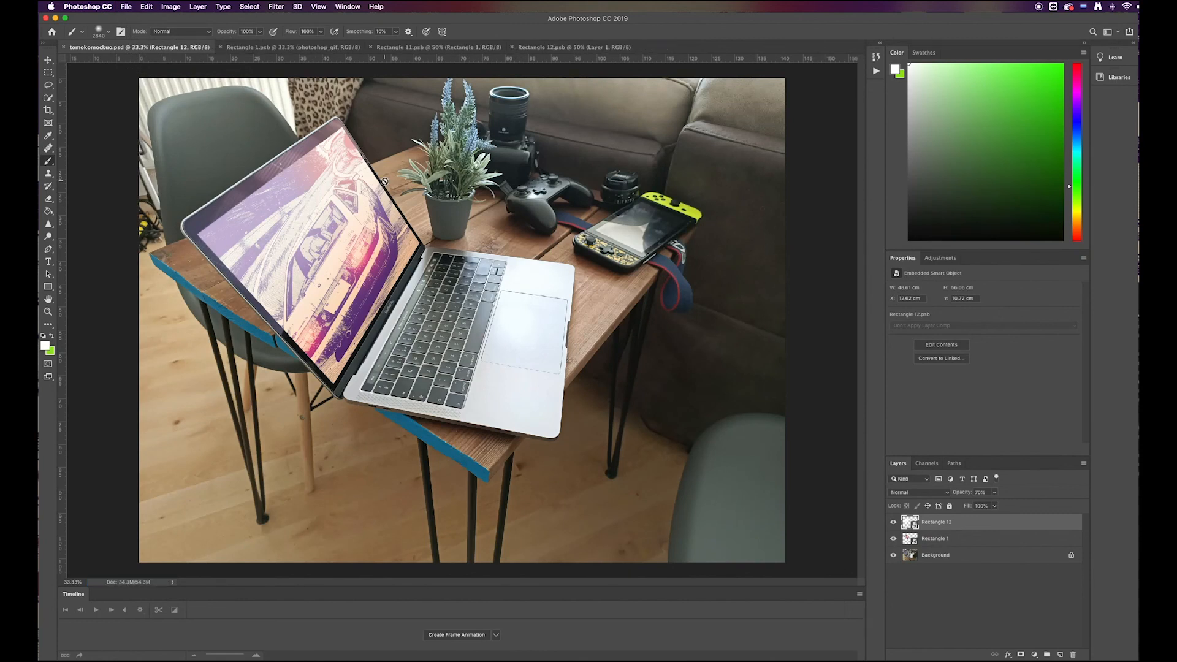